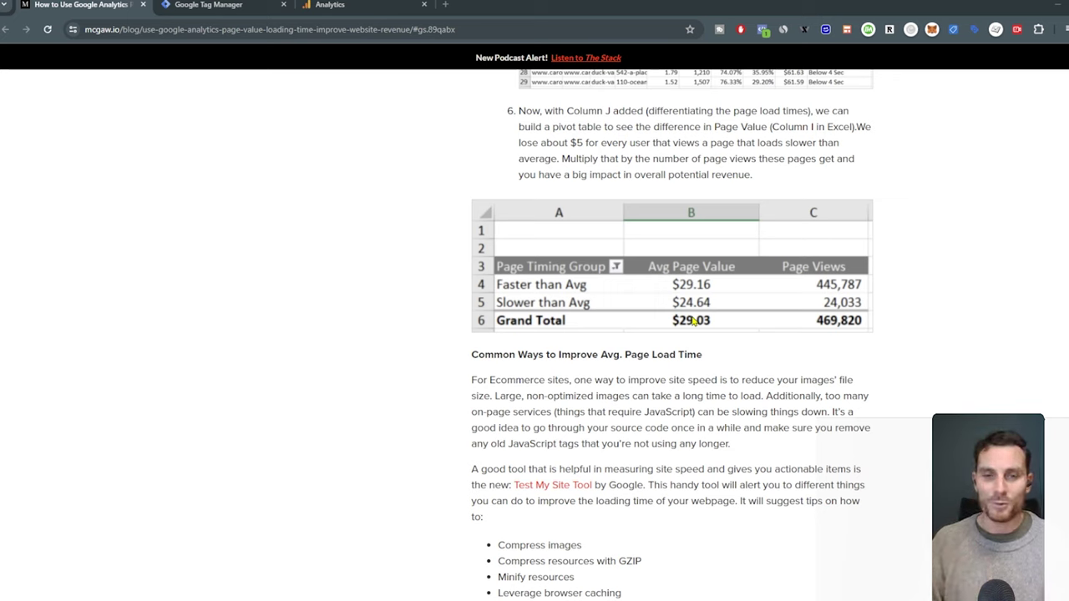
Examine the article's instructions on the Page Timings report and enlarge its screenshot with the product page filter
{"action": "scroll", "coordinate": [763, 334], "scroll_direction": "up", "scroll_amount": 10}
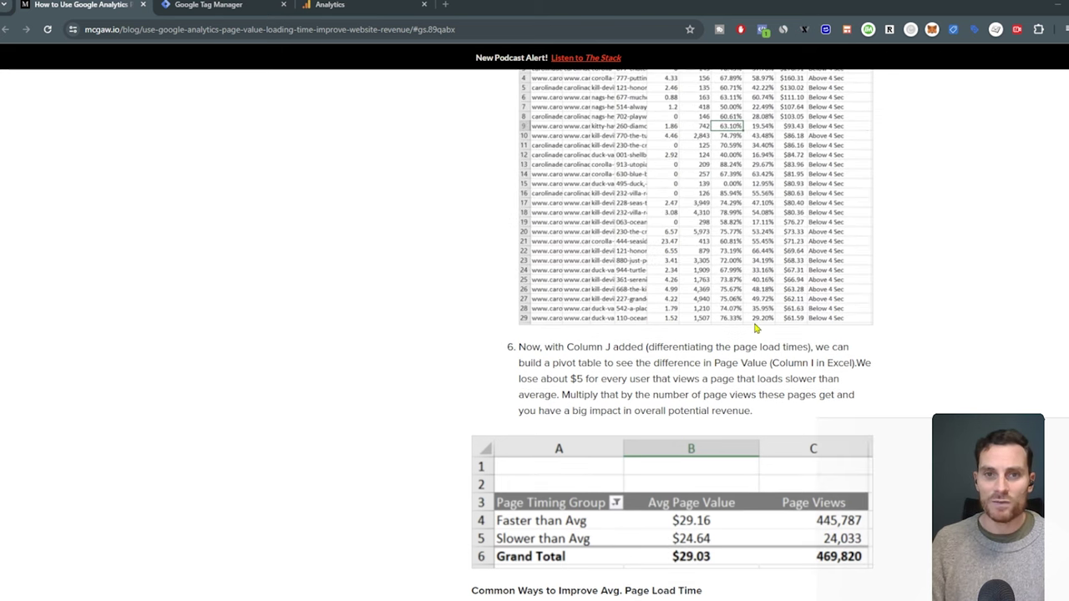
{"action": "scroll", "coordinate": [777, 335], "scroll_direction": "up", "scroll_amount": 4}
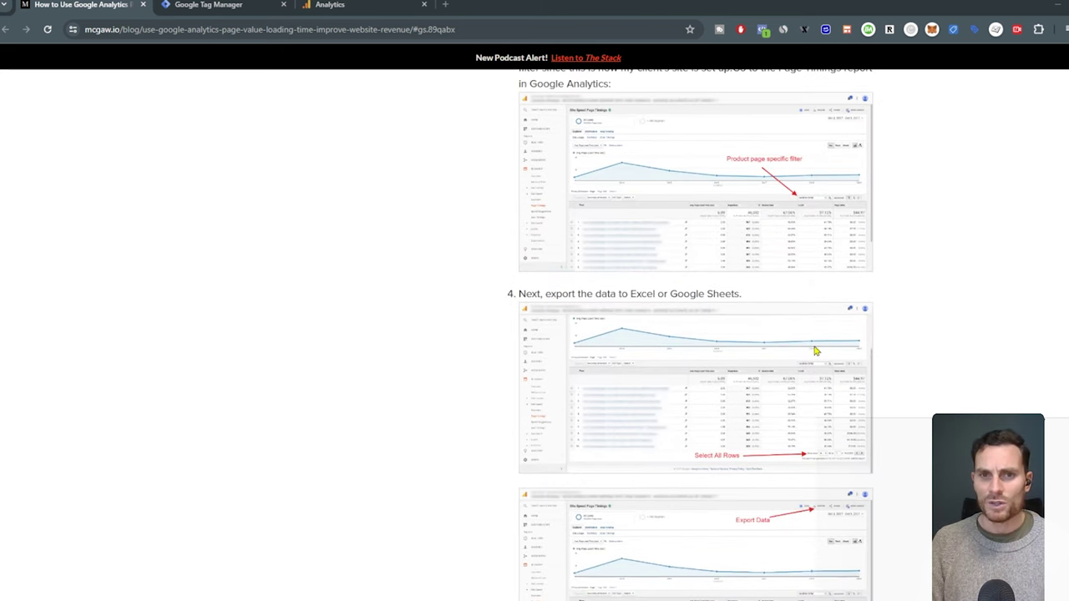
{"action": "scroll", "coordinate": [835, 342], "scroll_direction": "up", "scroll_amount": 2}
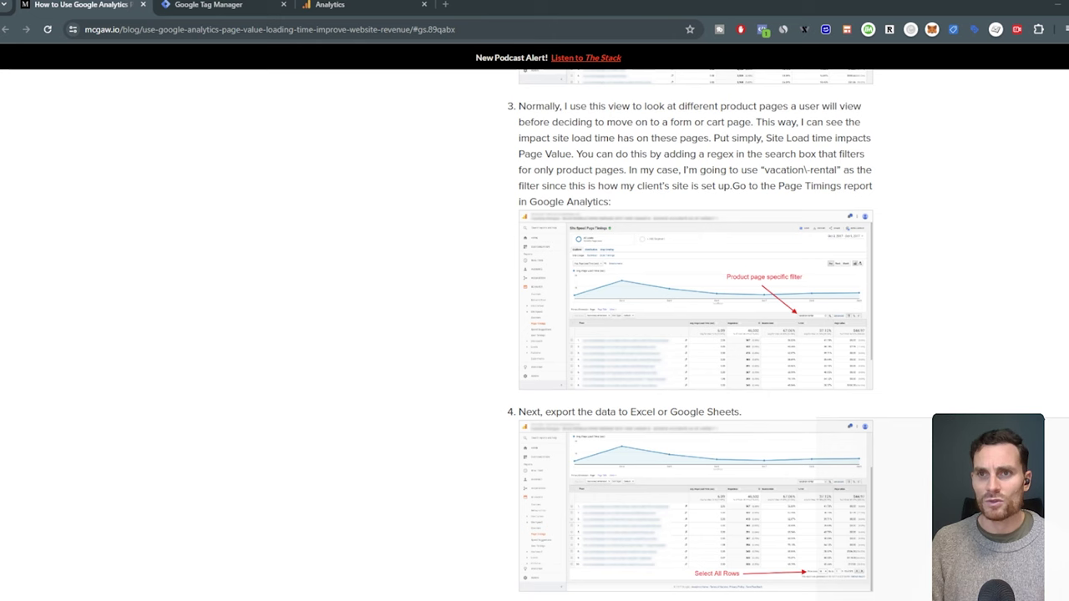
{"action": "key", "text": "alt+f"}
{"action": "key", "text": "ctrl+plus"}
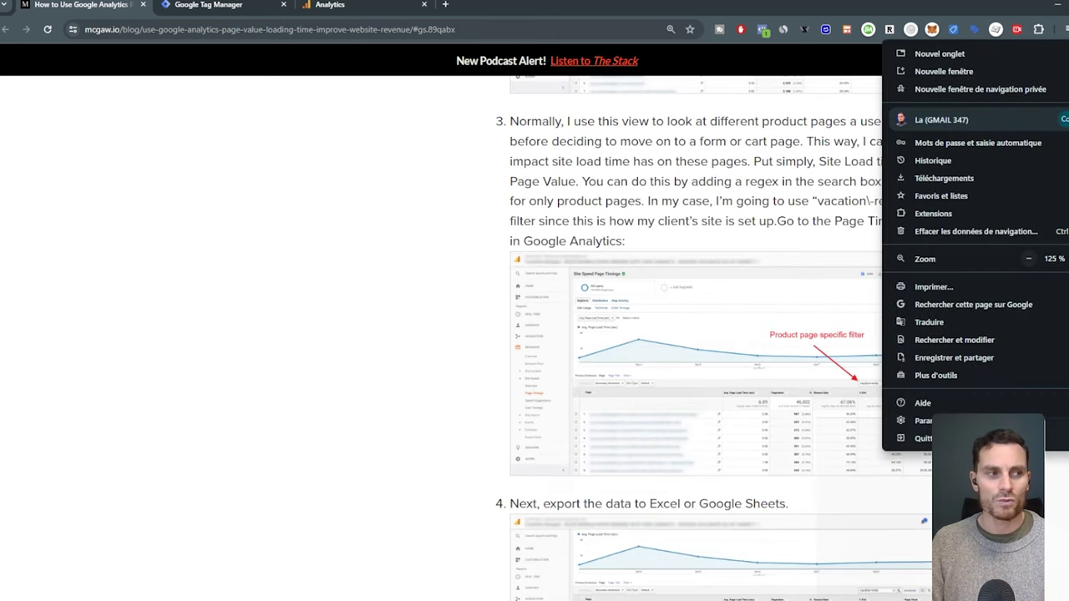
{"action": "key", "text": "Escape"}
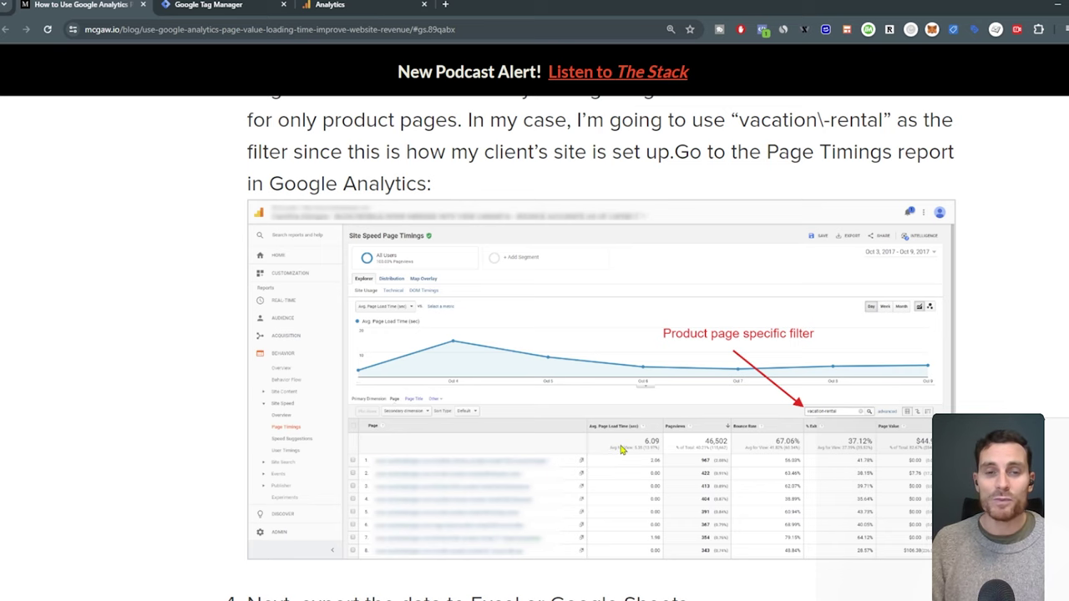
{"action": "scroll", "coordinate": [625, 455], "scroll_direction": "down", "scroll_amount": 1}
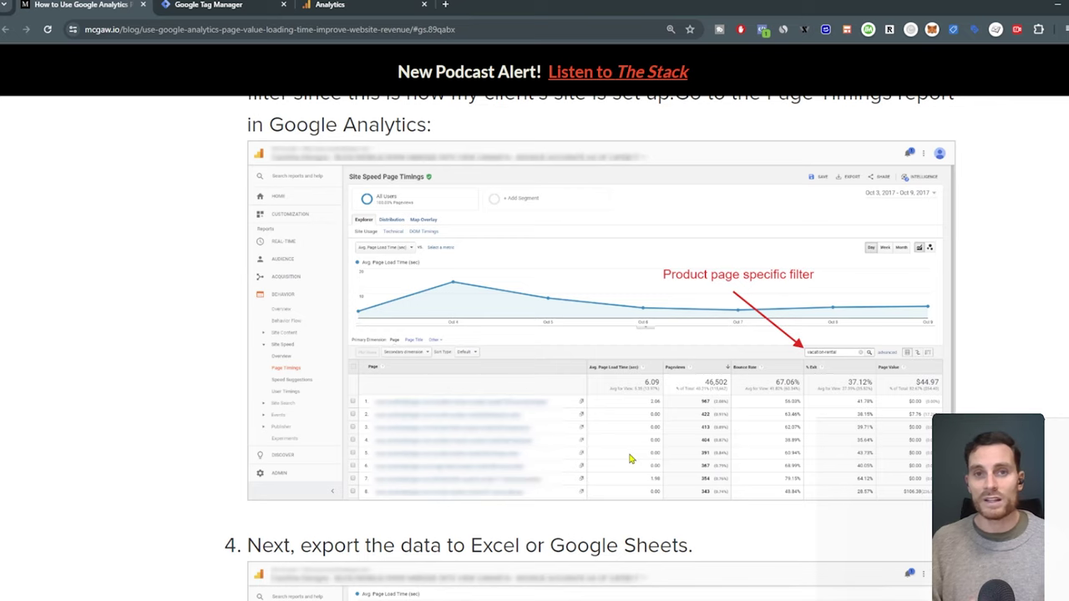
Switch to the Google Analytics window and review the custom dimensions and custom metrics of the La Strat -GA4 property
{"action": "key", "text": "alt+Tab"}
{"action": "left_click_drag", "start_coordinate": [488, 163], "coordinate": [517, 88]}
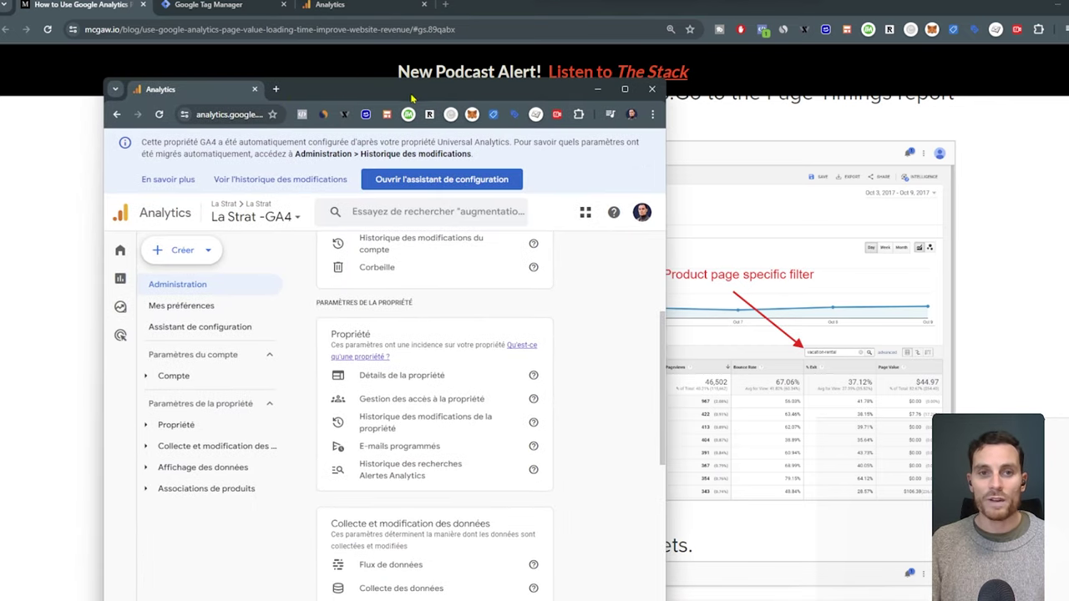
{"action": "left_click", "coordinate": [623, 89]}
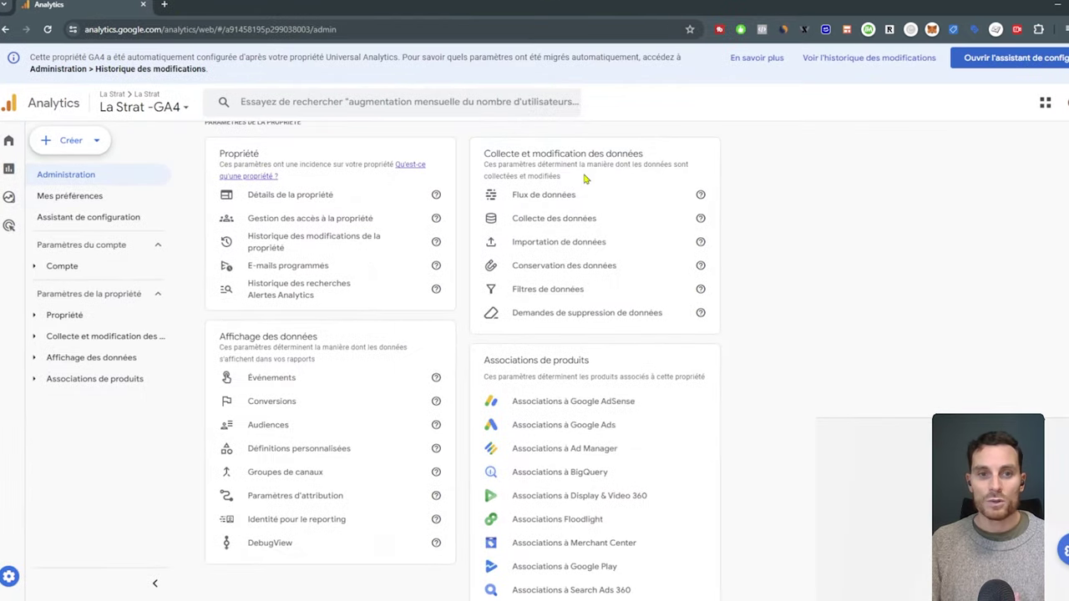
{"action": "left_click", "coordinate": [324, 451]}
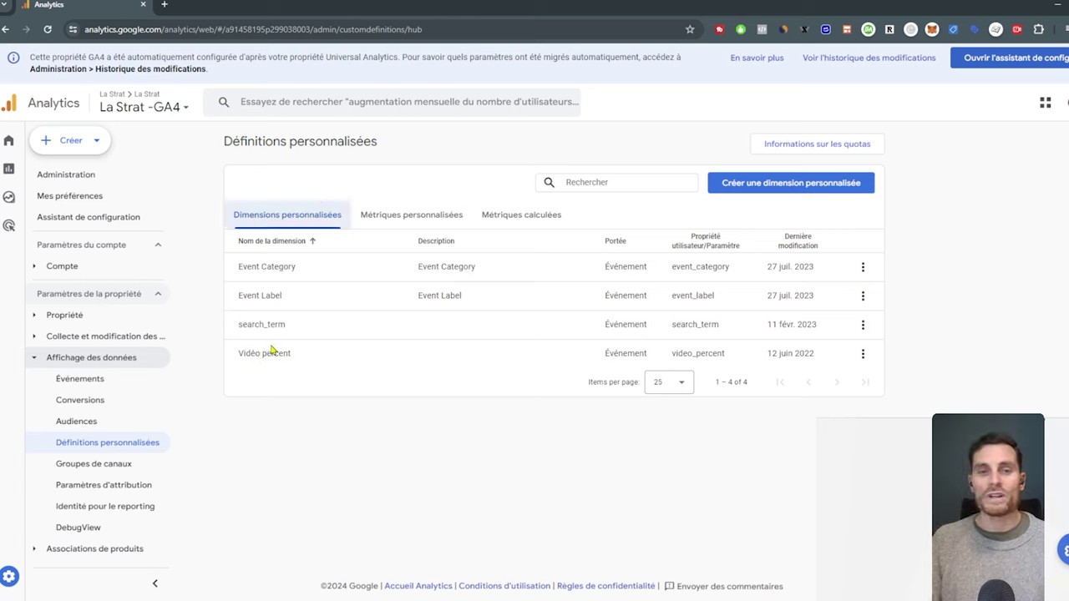
{"action": "left_click", "coordinate": [394, 215]}
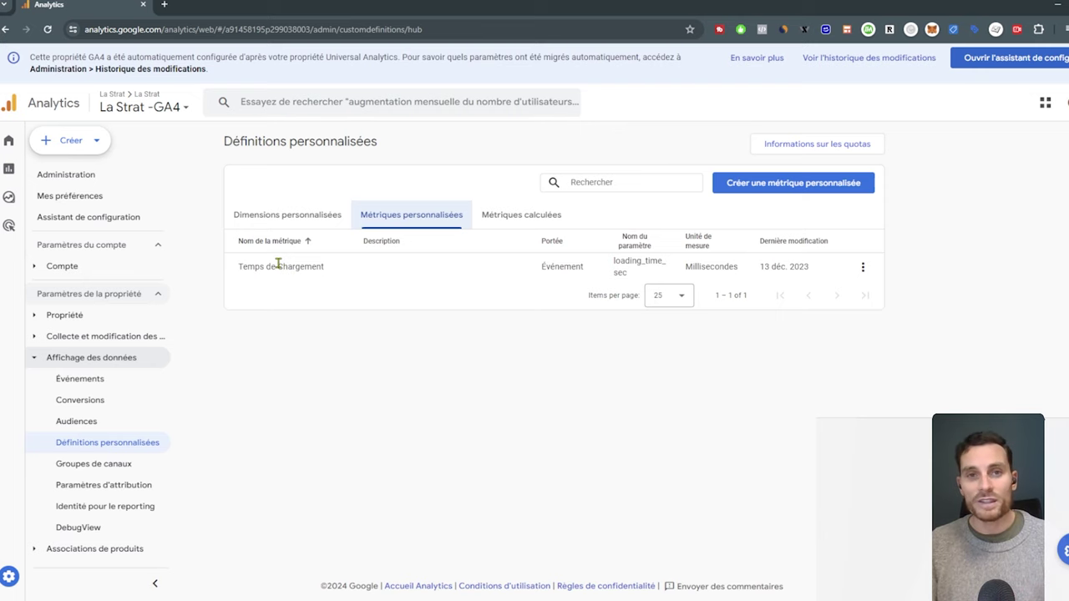
Open the Temps de chargement exploration and compare the pages by load time per session in ascending and descending order
{"action": "left_click", "coordinate": [17, 197]}
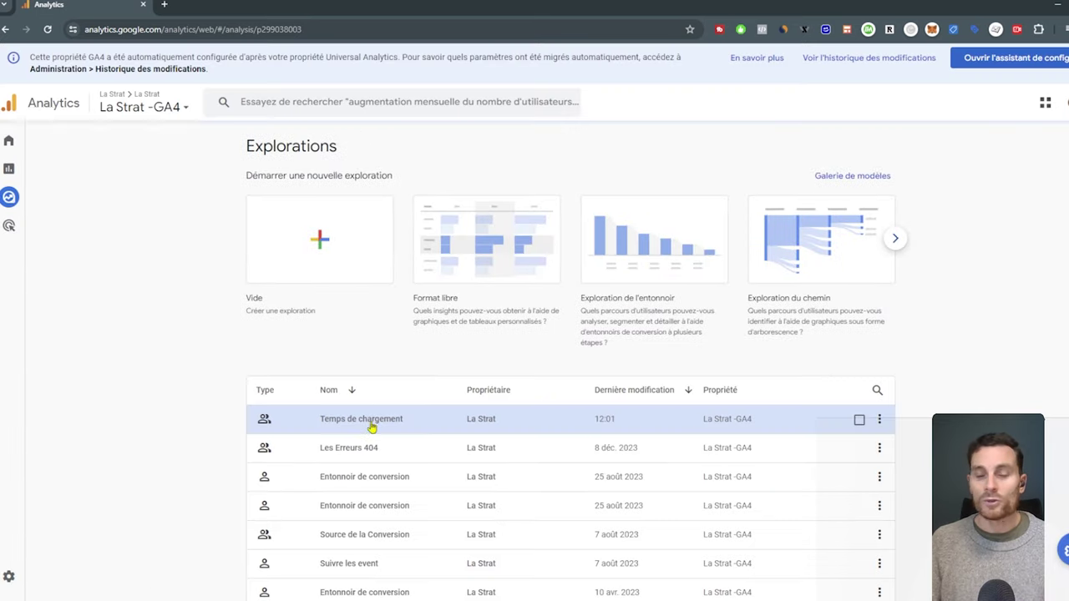
{"action": "left_click", "coordinate": [372, 427]}
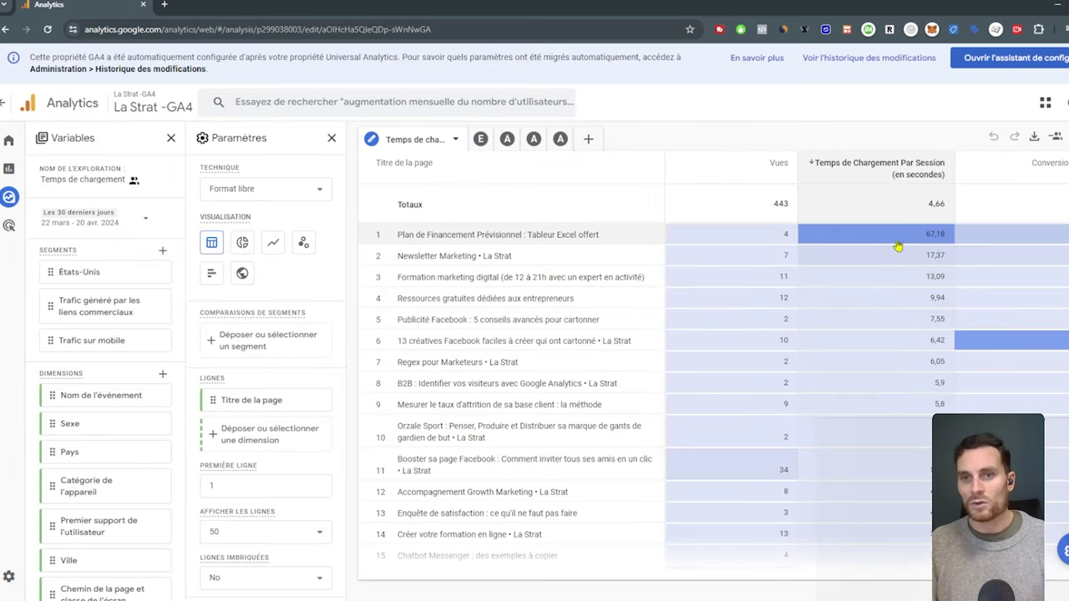
{"action": "left_click", "coordinate": [894, 171]}
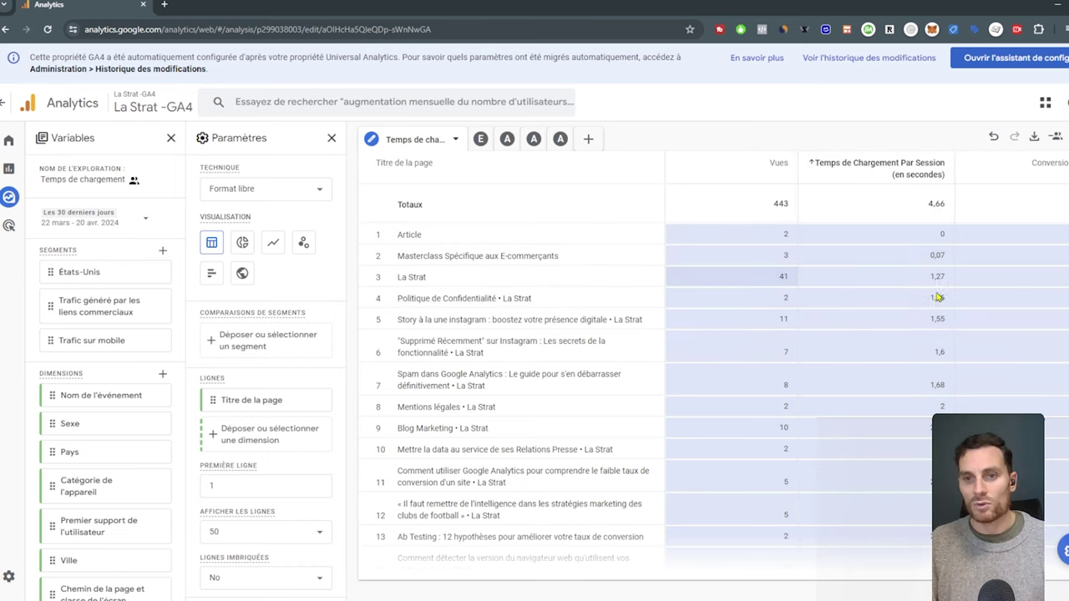
{"action": "left_click", "coordinate": [900, 166]}
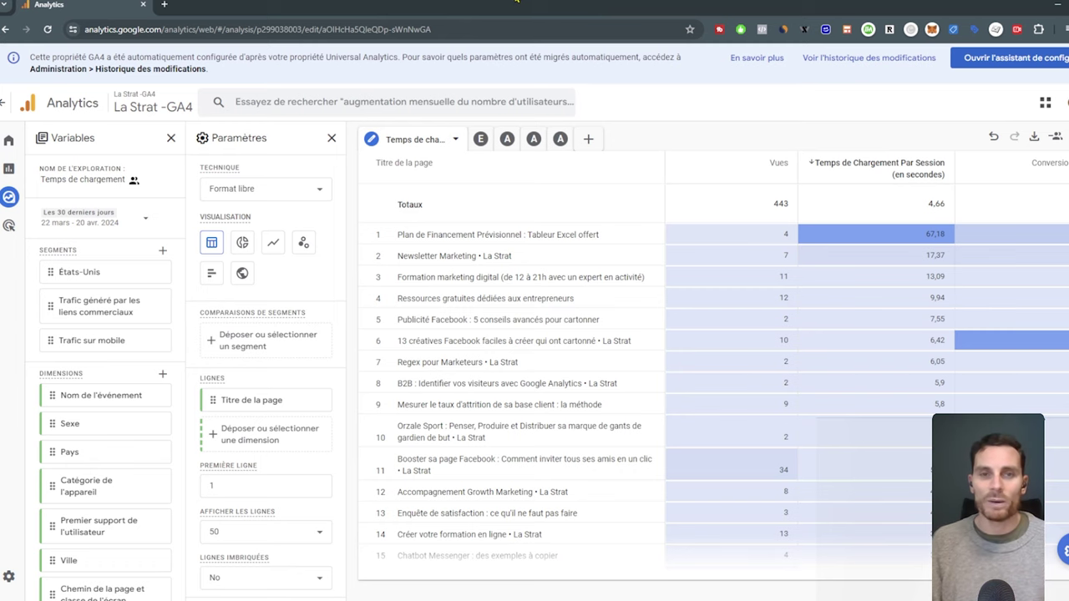
{"action": "left_click_drag", "start_coordinate": [516, 3], "coordinate": [34, 501]}
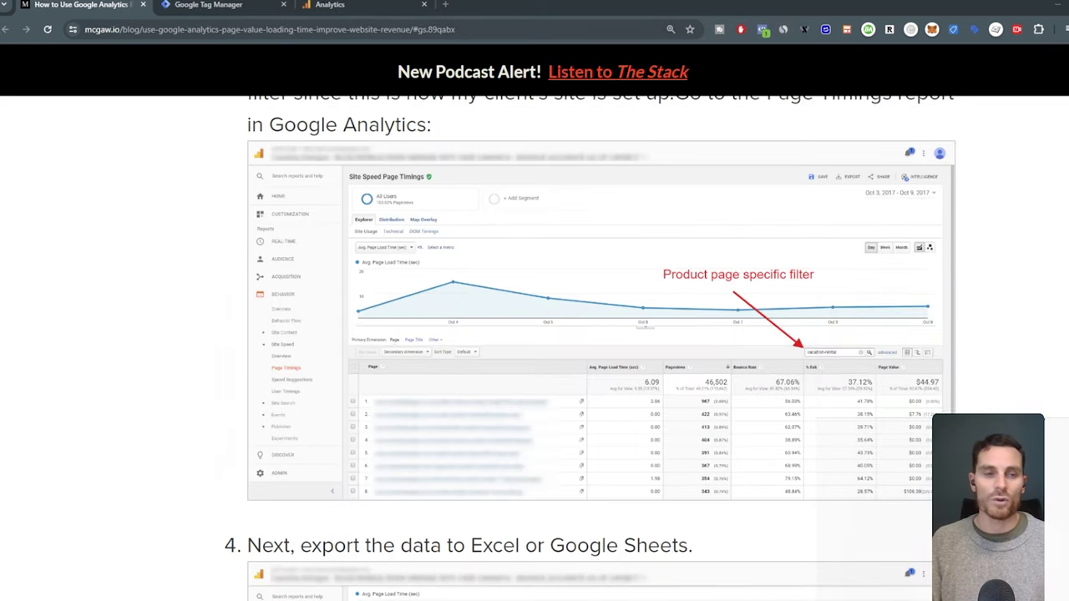
In Google Tag Manager, create a JavaScript personnalisé variable that returns the page load time in seconds from navigation timing, rounded to two decimals
{"action": "left_click", "coordinate": [249, 5]}
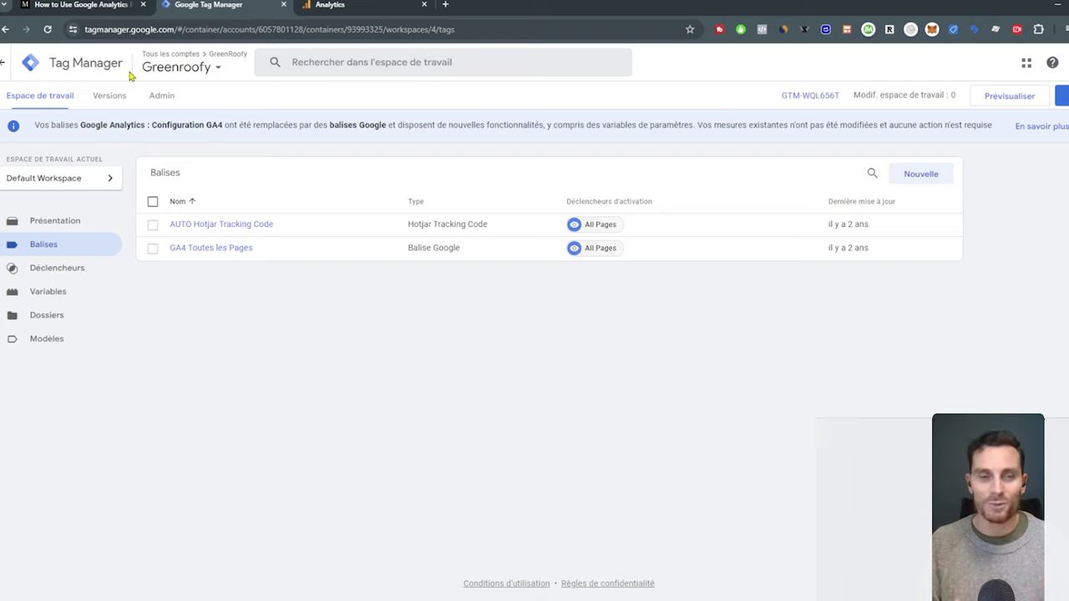
{"action": "left_click", "coordinate": [76, 294]}
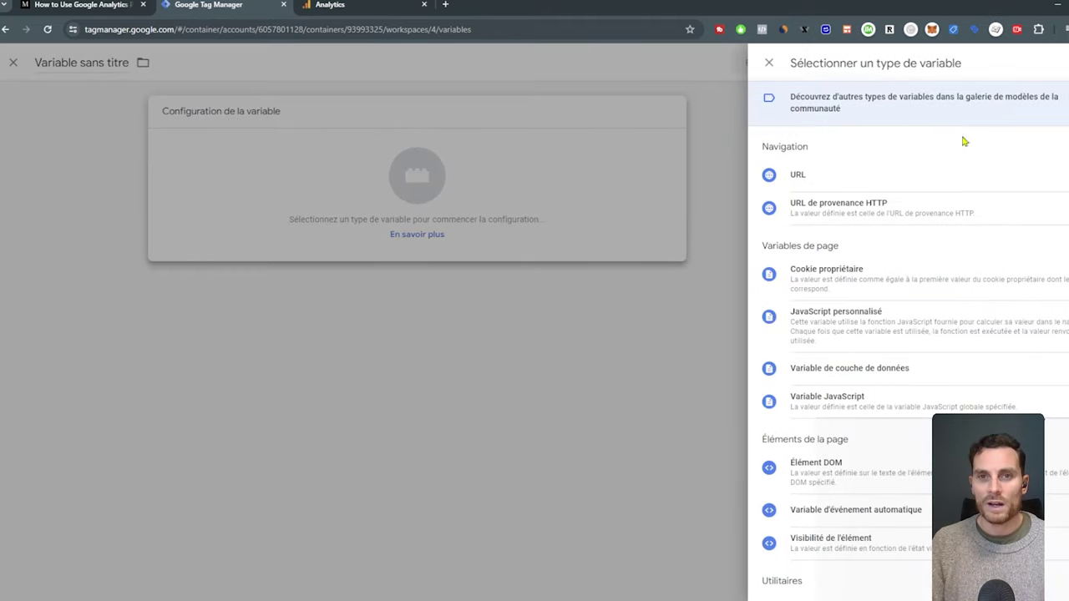
{"action": "scroll", "coordinate": [976, 177], "scroll_direction": "down", "scroll_amount": 1}
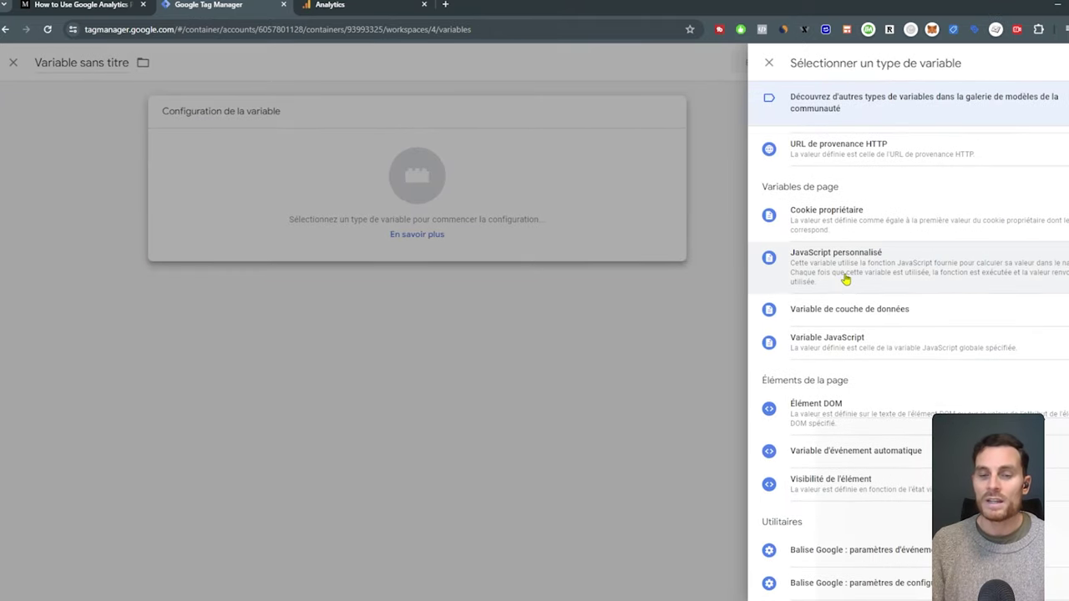
{"action": "left_click", "coordinate": [846, 274]}
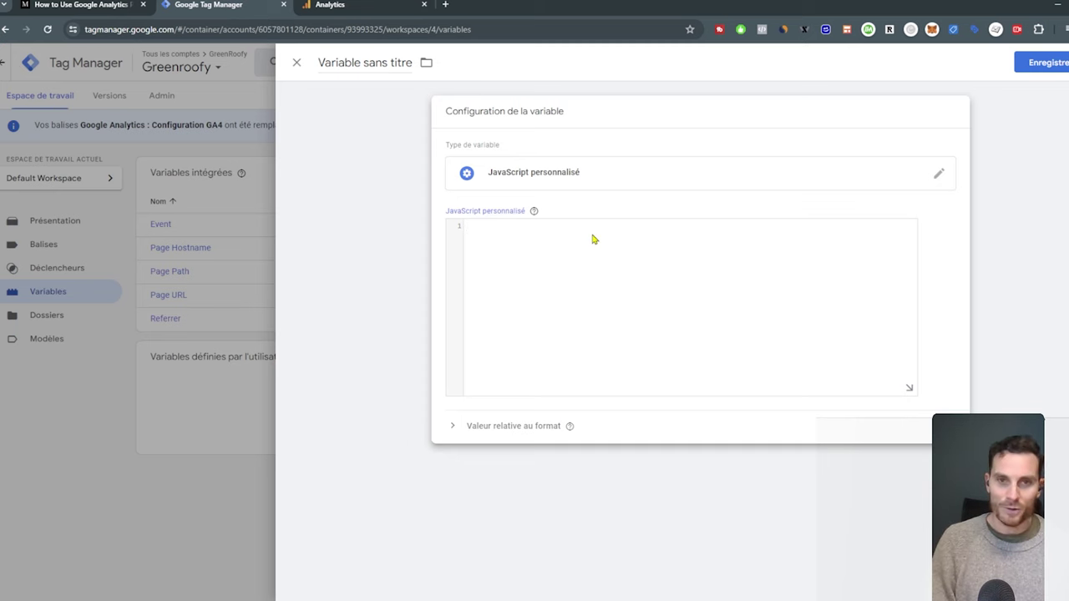
{"action": "type", "text": "function() {     if (window.performance && window.performance.getEntriesByType) {         var entries = window.performance.getEntriesByType(\"navigation\");         if (entries.length > 0) {             var navTiming = entries[0];             var pageLoadTime = navTiming.loadEventEnd - navTiming.startTime;         return Math.round(((pageLoadTime / 1000) + Number.EPSILON) * 100) / 100;         }     } }"}
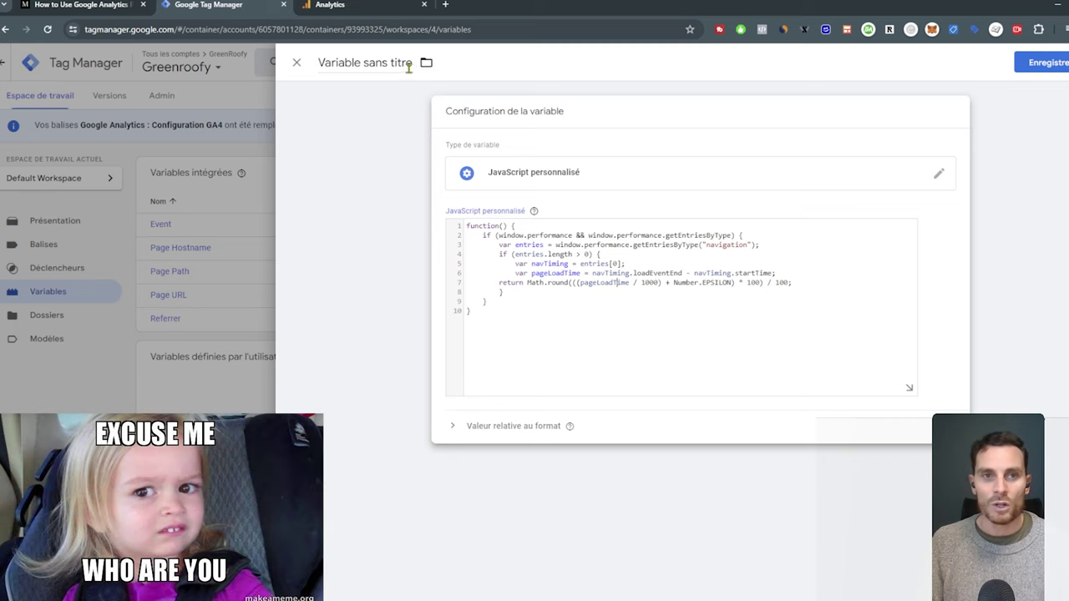
Name the variable "Temps de chargement des pages" and save it
{"action": "left_click", "coordinate": [375, 64]}
{"action": "key", "text": "ctrl+a"}
{"action": "key", "text": "BackSpace"}
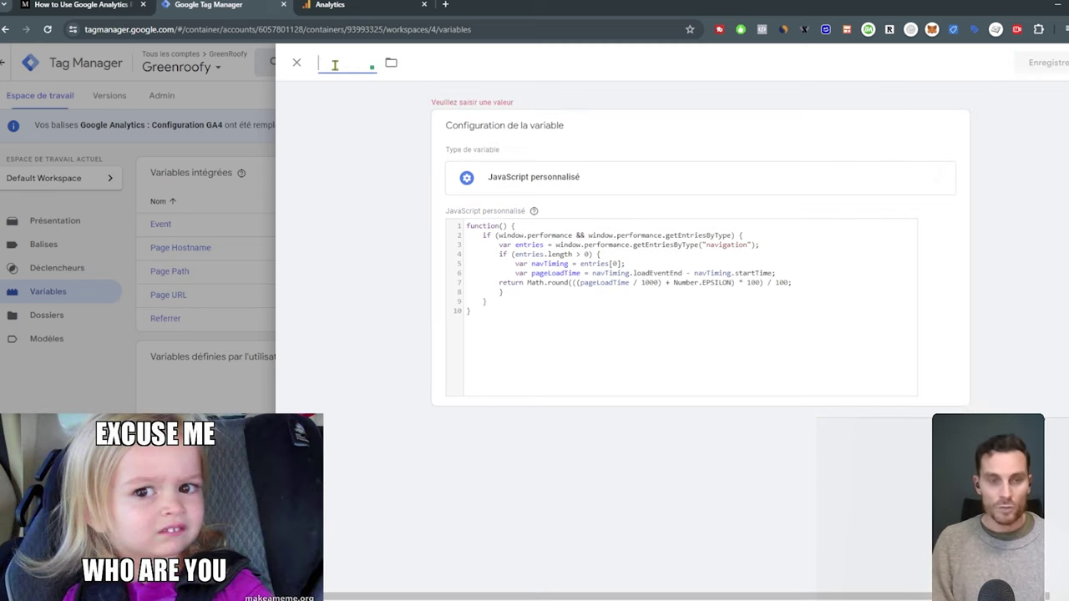
{"action": "type", "text": "Temps de chargemen"}
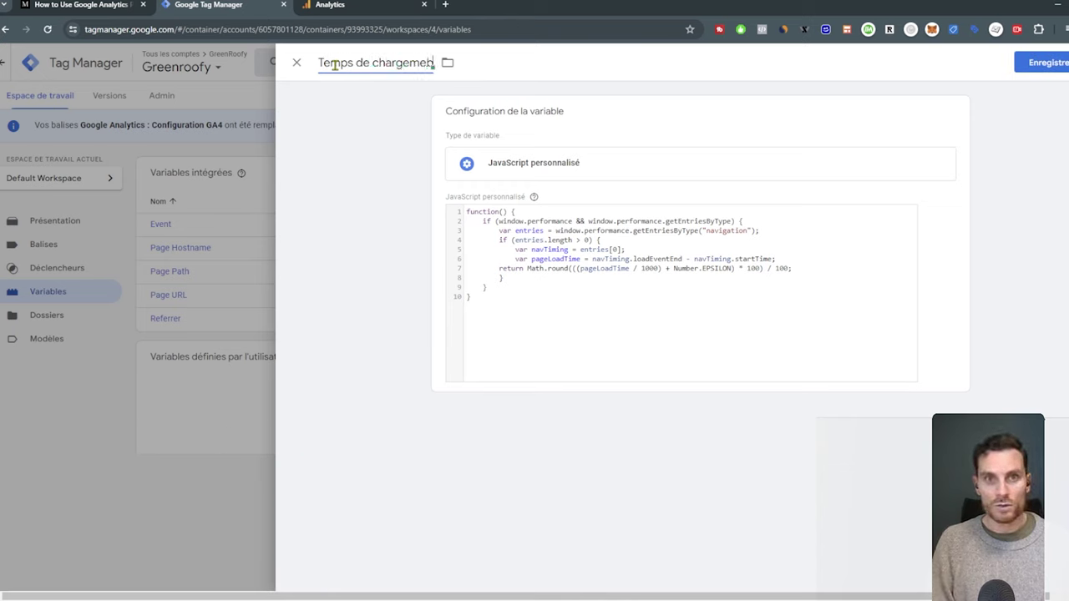
{"action": "type", "text": "t des pa"}
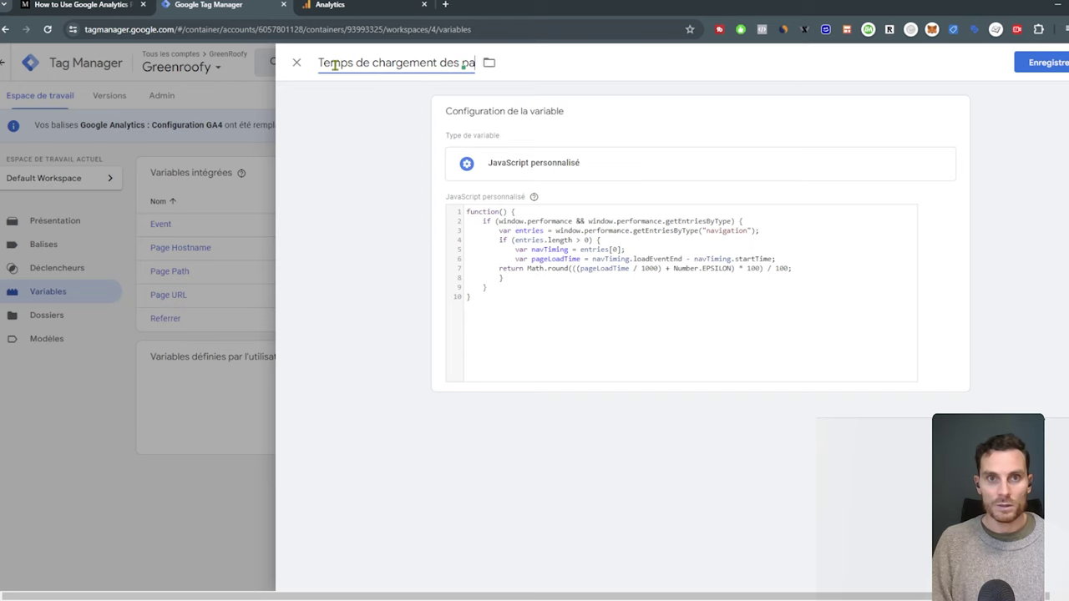
{"action": "type", "text": "ges"}
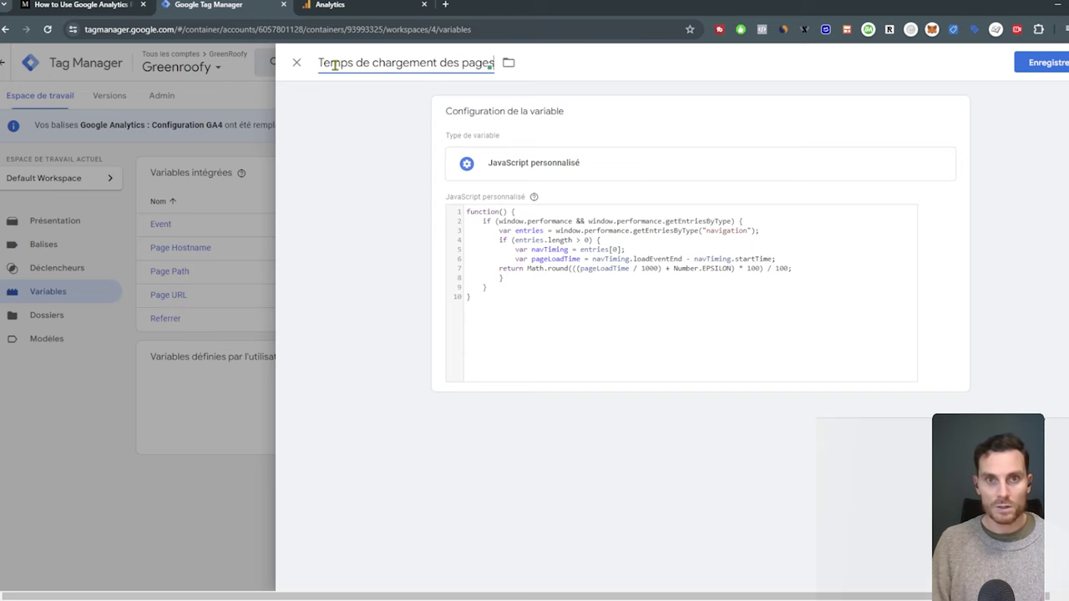
{"action": "left_click", "coordinate": [1045, 65]}
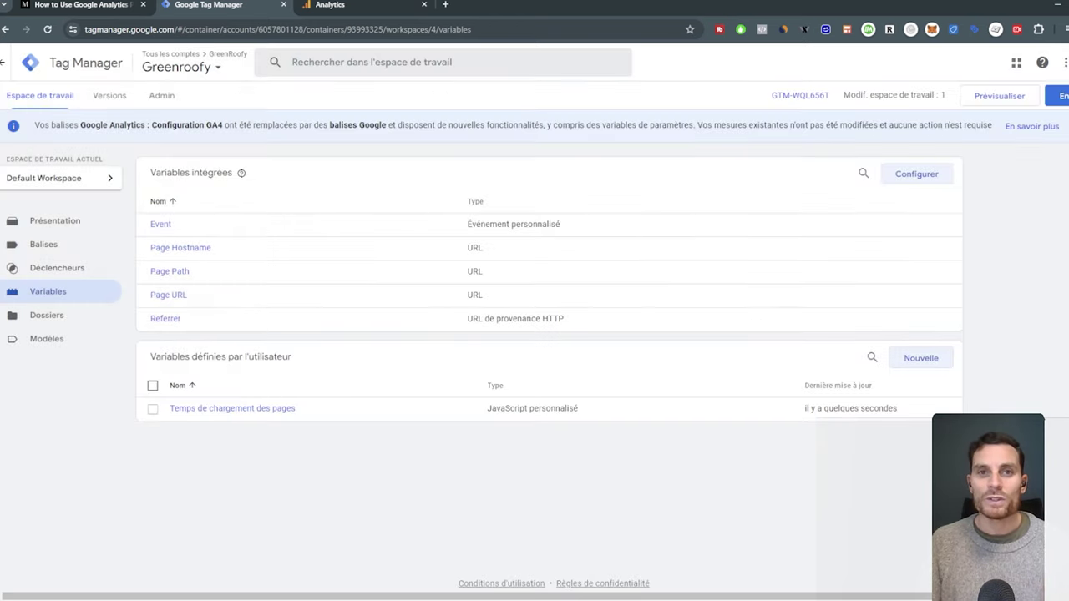
Create a trigger named "Temps de chargement > à 0" with the type Page vue - Fenêtre chargée
{"action": "left_click", "coordinate": [56, 276]}
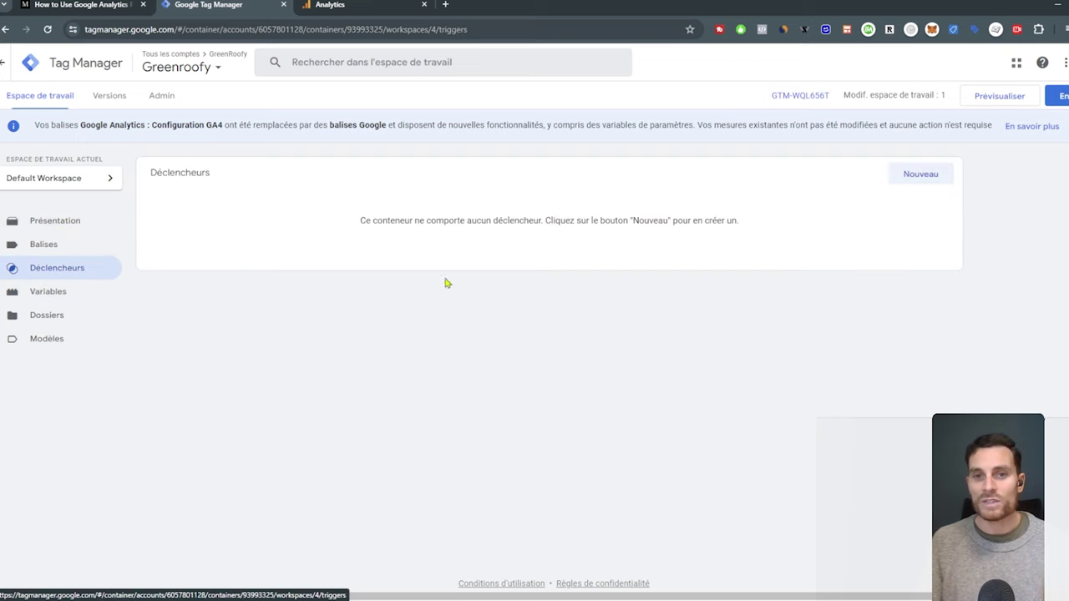
{"action": "left_click", "coordinate": [916, 177]}
{"action": "type", "text": "Temps à"}
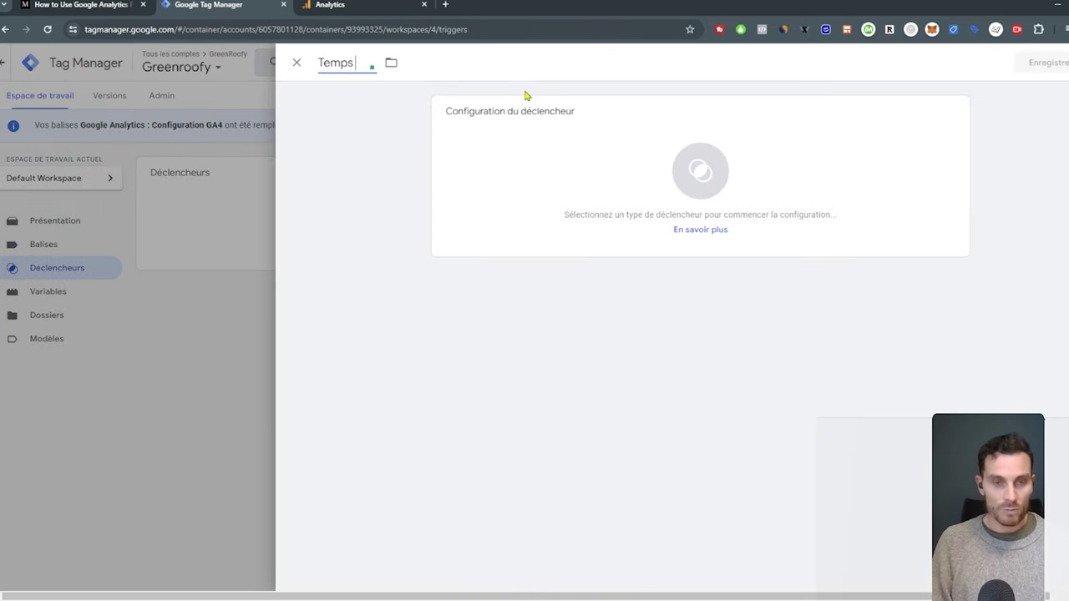
{"action": "key", "text": "BackSpace"}
{"action": "key", "text": "BackSpace"}
{"action": "type", "text": "de"}
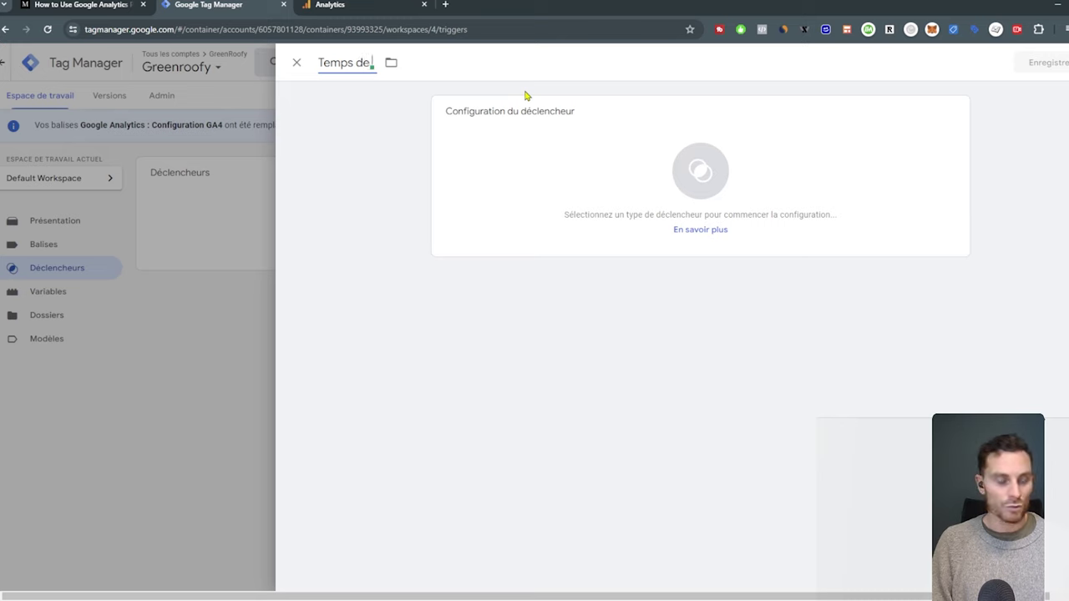
{"action": "type", "text": " chargement"}
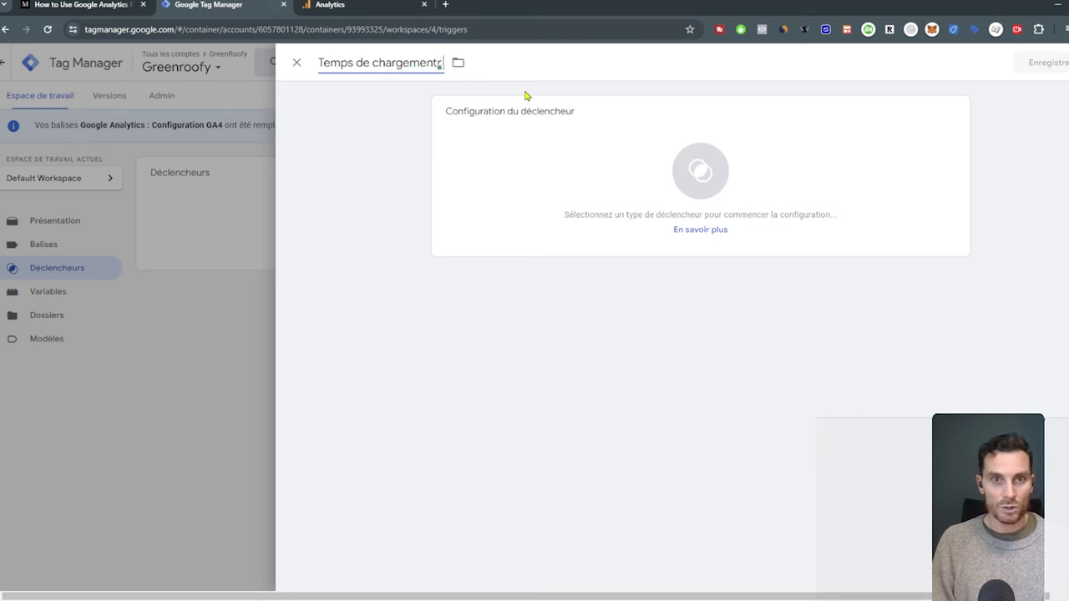
{"action": "type", "text": " >"}
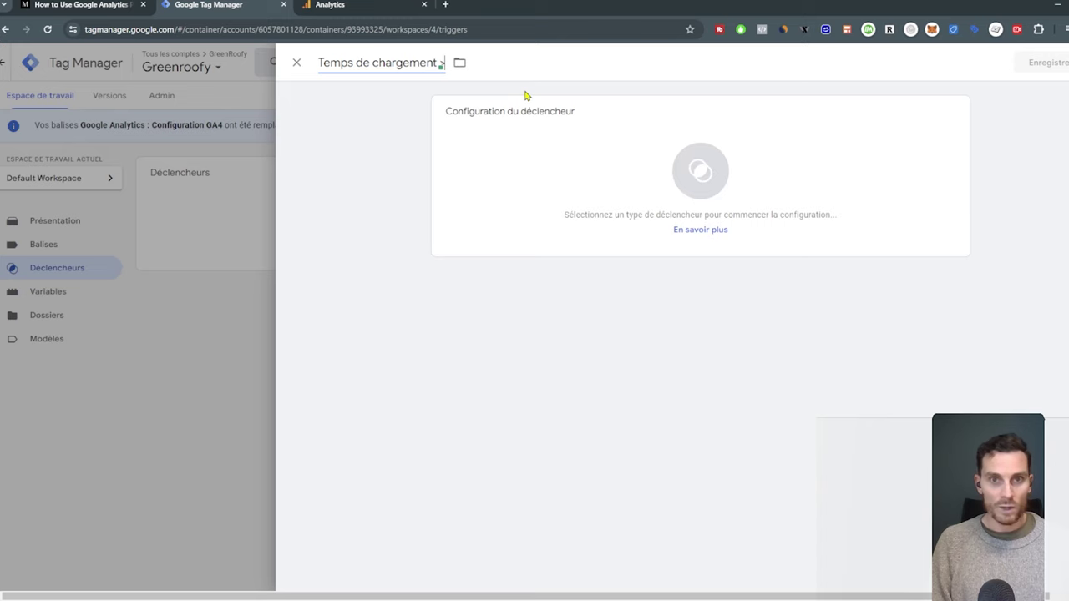
{"action": "type", "text": " à 0"}
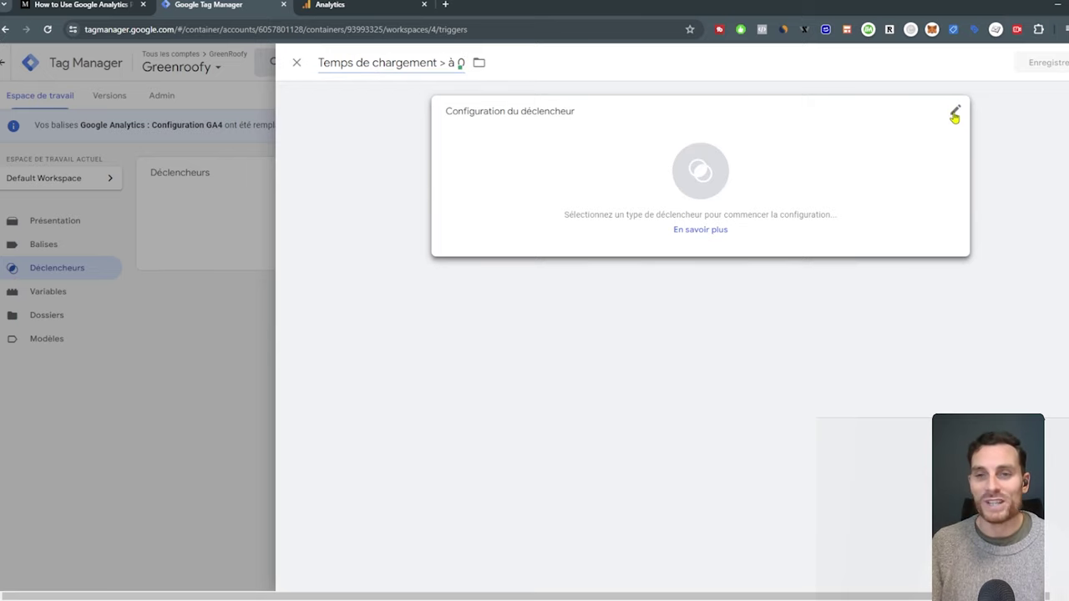
{"action": "left_click", "coordinate": [953, 121]}
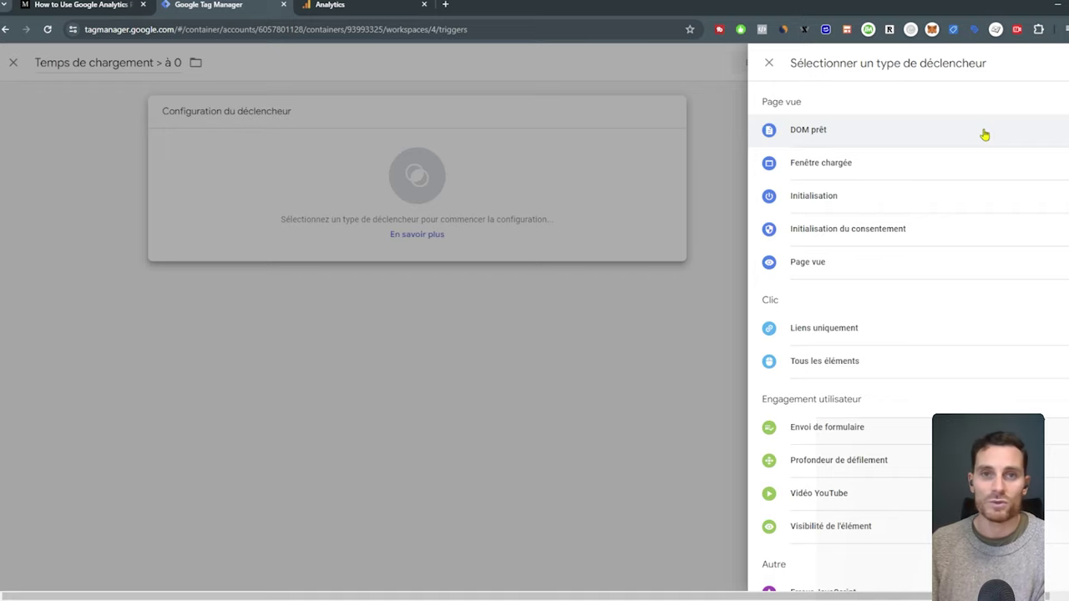
{"action": "left_click", "coordinate": [901, 172]}
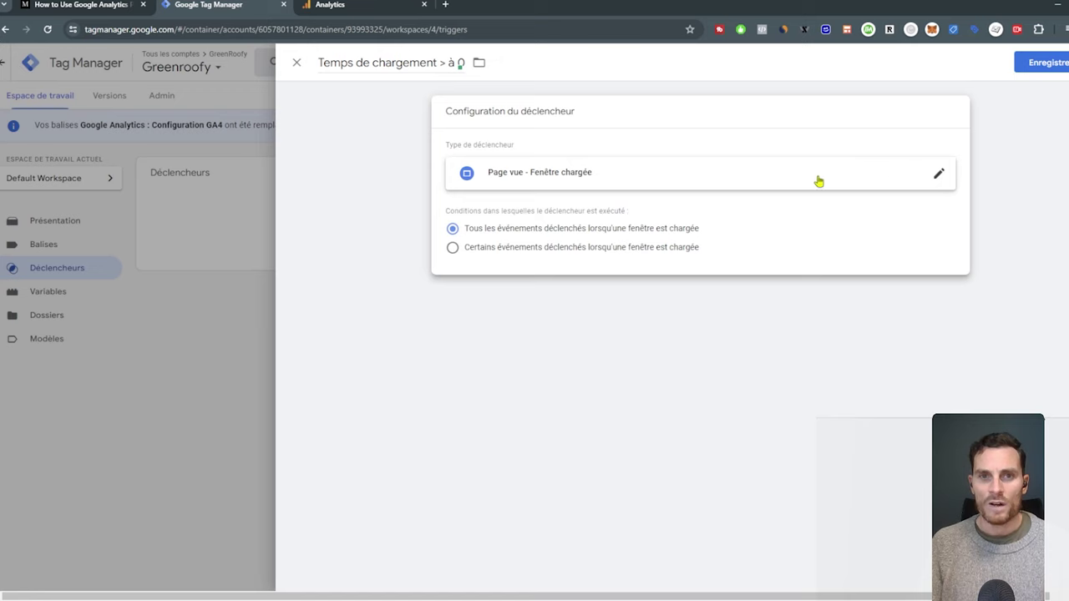
Limit the trigger to certain window-loaded events where Temps de chargement des pages is supérieur(e) à 0, and save it
{"action": "left_click", "coordinate": [452, 248]}
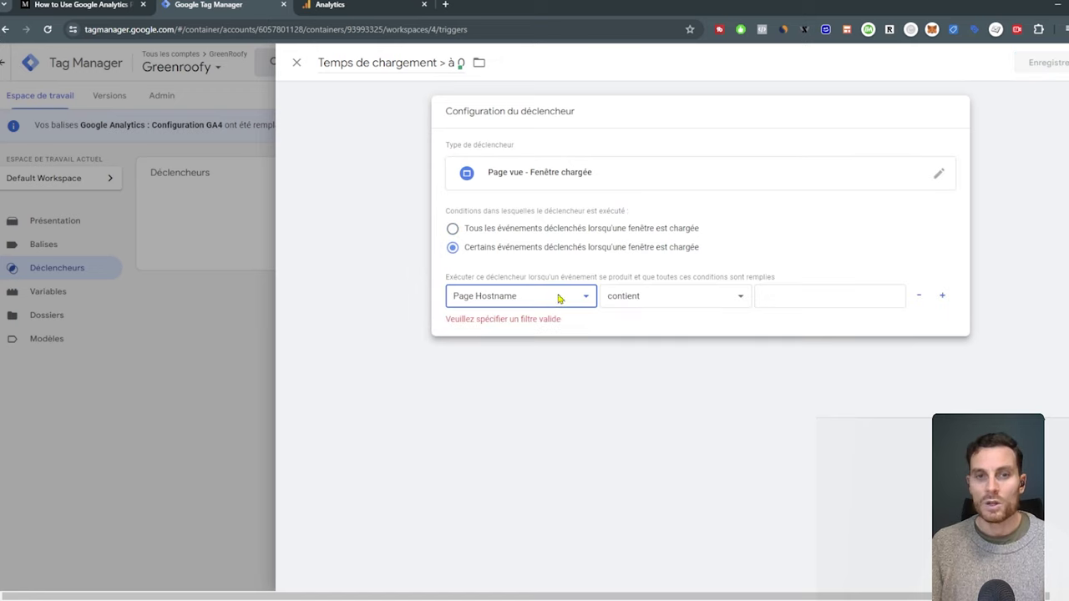
{"action": "left_click", "coordinate": [557, 297]}
{"action": "left_click", "coordinate": [551, 359]}
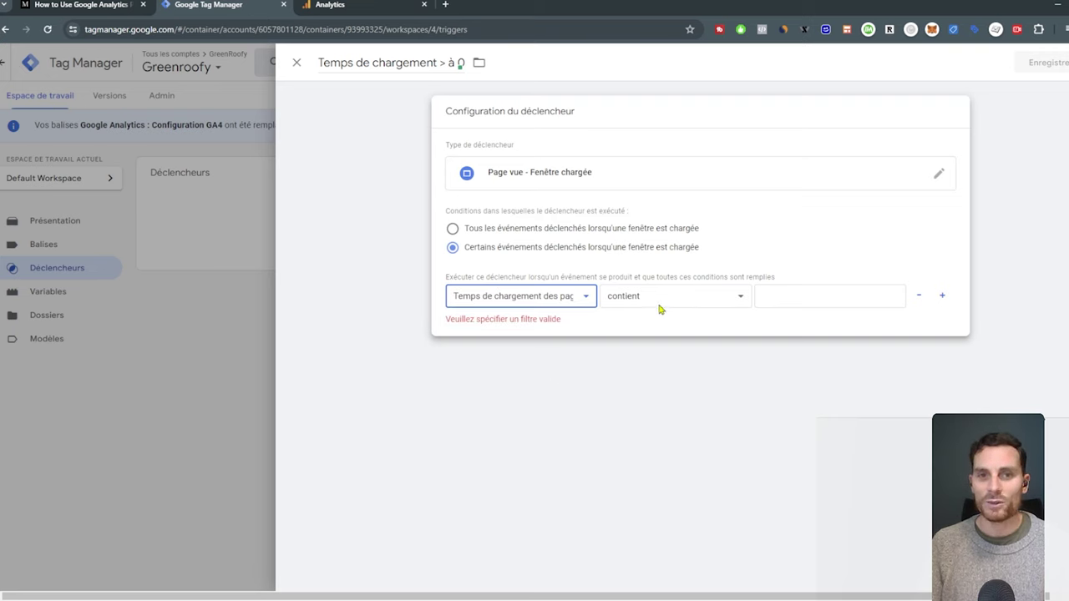
{"action": "left_click", "coordinate": [662, 306]}
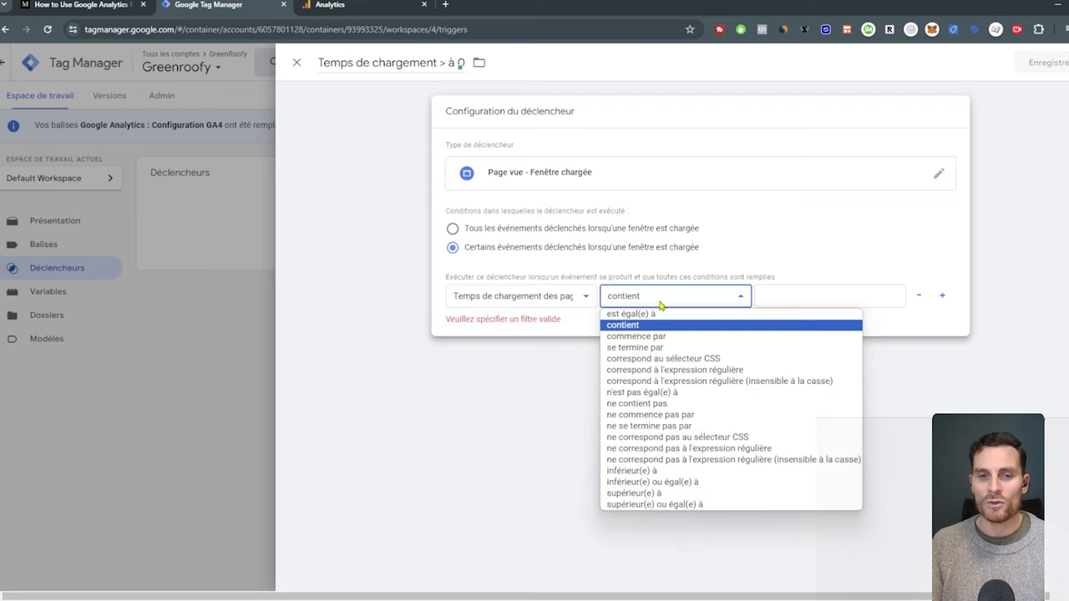
{"action": "left_click", "coordinate": [647, 494]}
{"action": "left_click", "coordinate": [795, 296]}
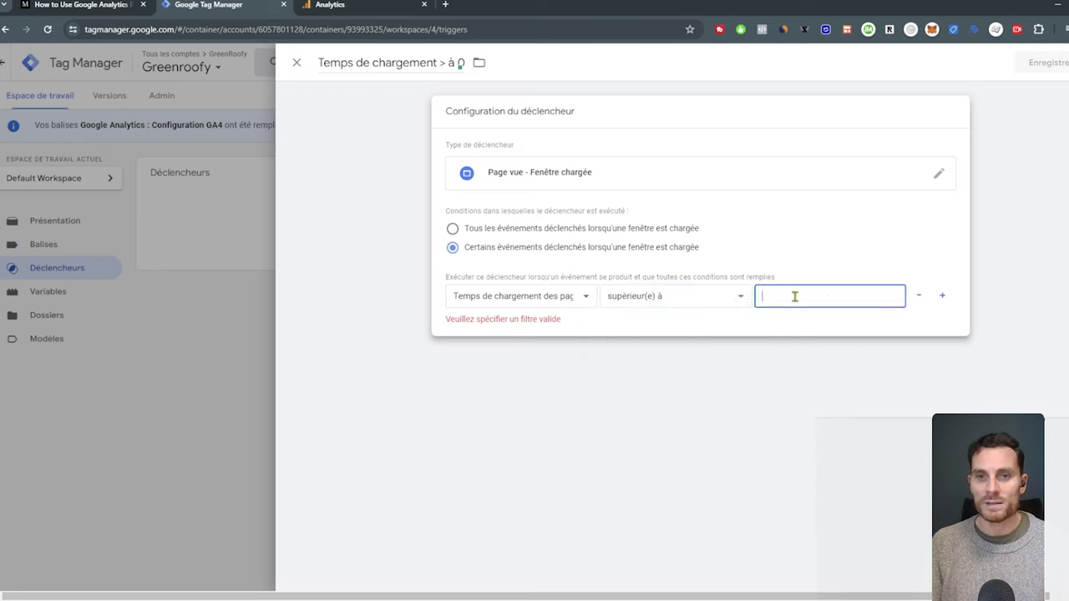
{"action": "type", "text": "0"}
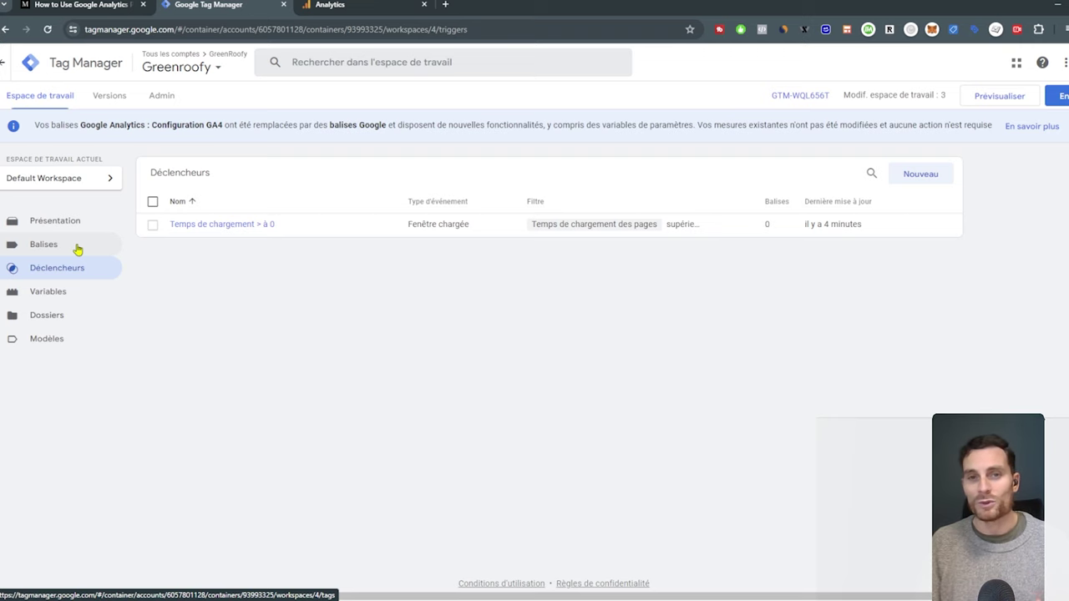
Create a new tag with the type Google Analytics : Événement GA4
{"action": "left_click", "coordinate": [69, 249]}
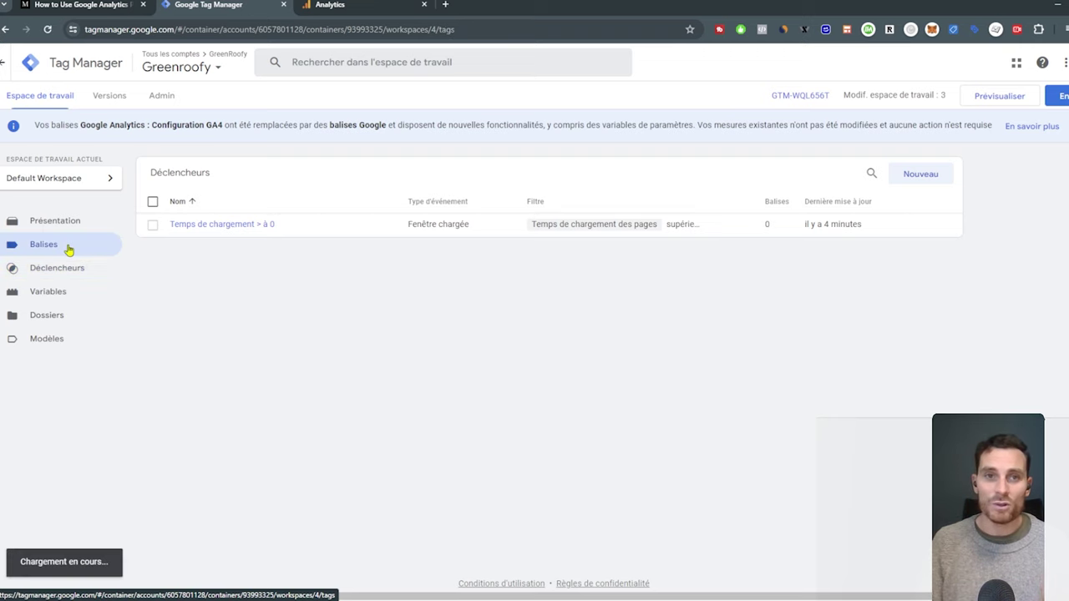
{"action": "left_click", "coordinate": [927, 179]}
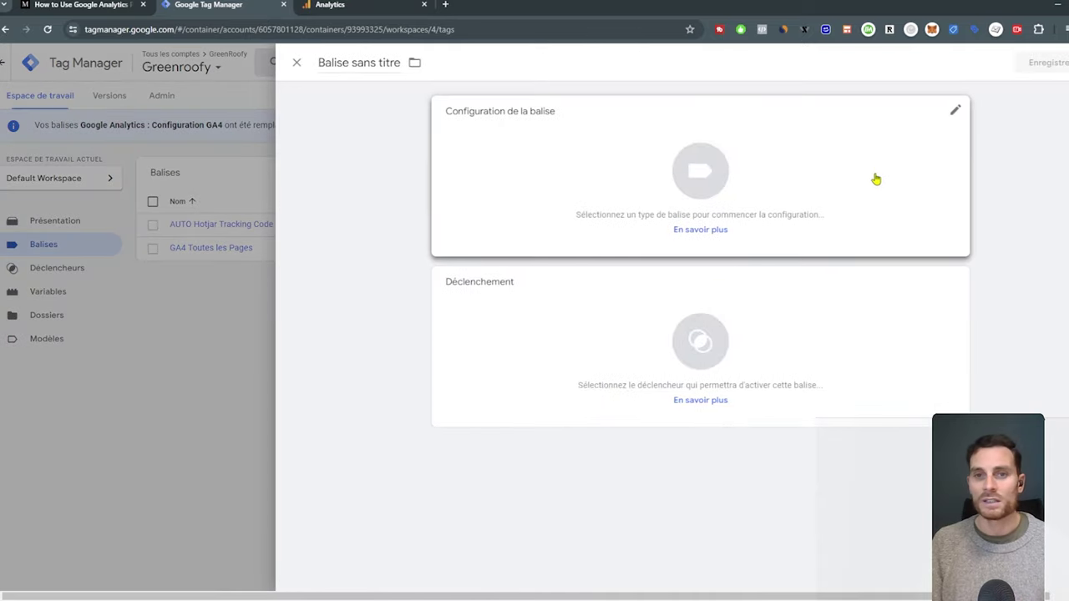
{"action": "left_click", "coordinate": [955, 113]}
{"action": "left_click", "coordinate": [985, 180]}
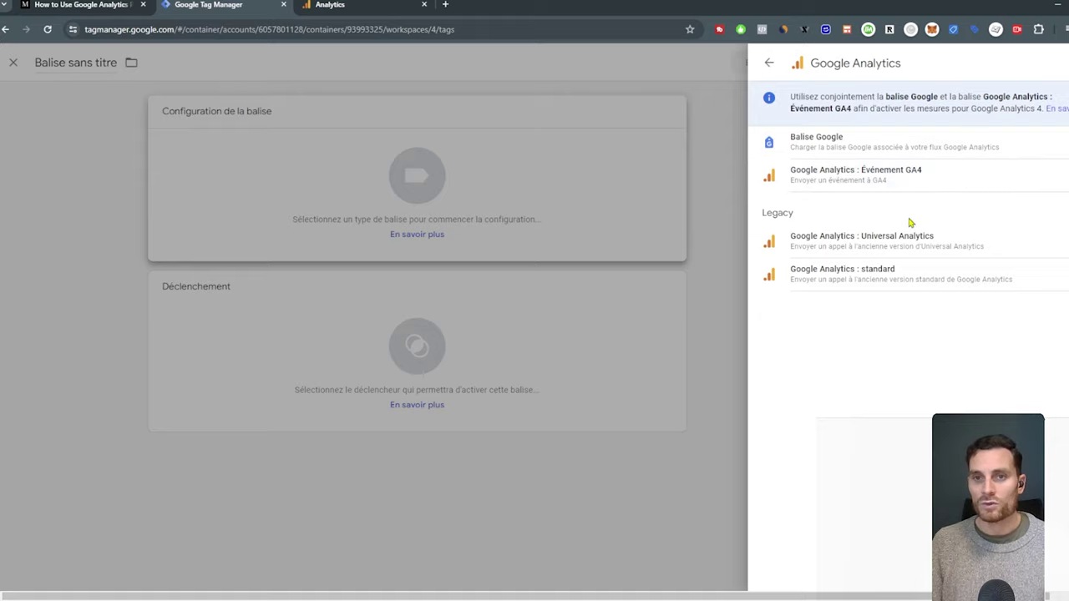
{"action": "left_click", "coordinate": [885, 182]}
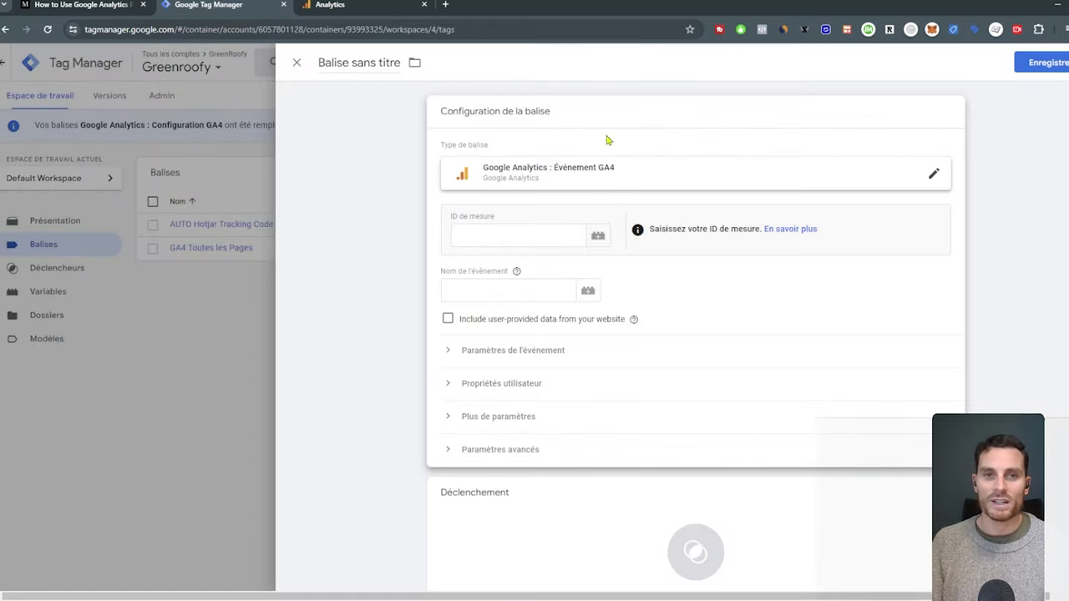
Name the tag "GA4 - Temps de Chargement"
{"action": "left_click", "coordinate": [339, 63]}
{"action": "key", "text": "ctrl+a"}
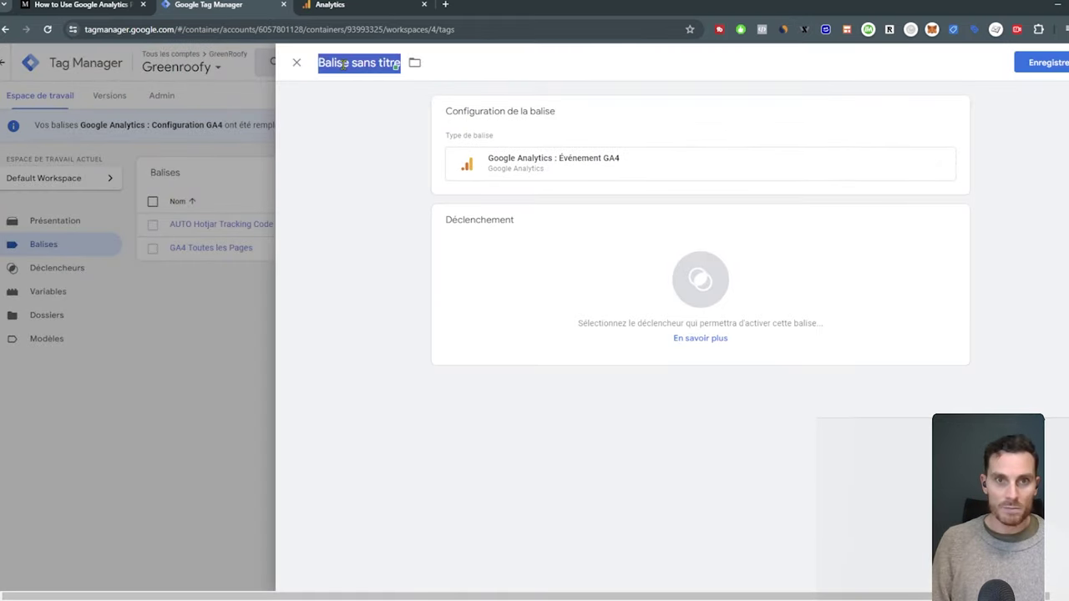
{"action": "key", "text": "BackSpace"}
{"action": "type", "text": "G"}
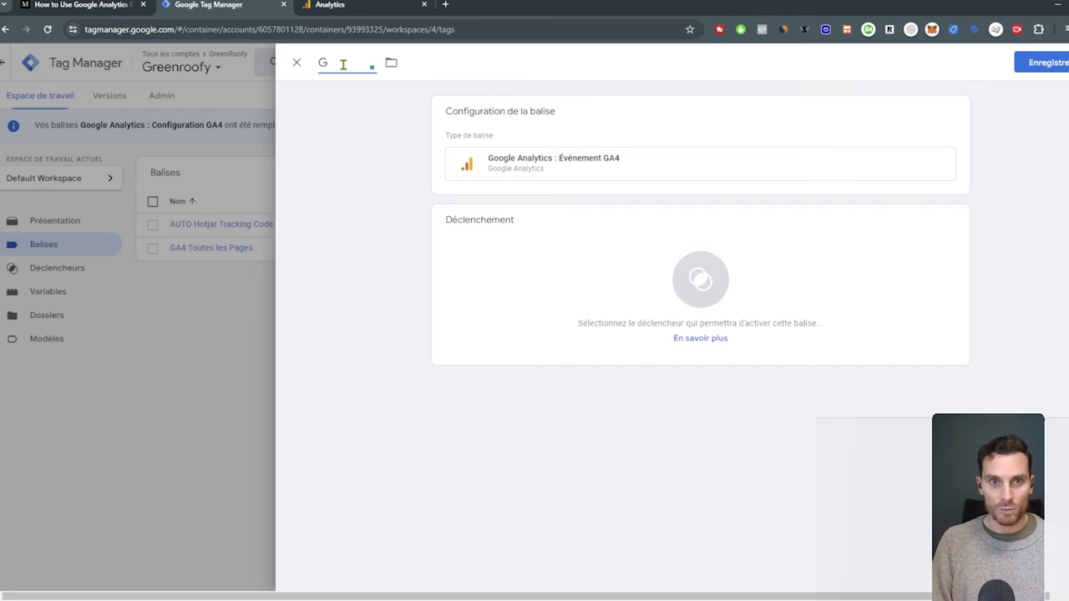
{"action": "type", "text": "A"}
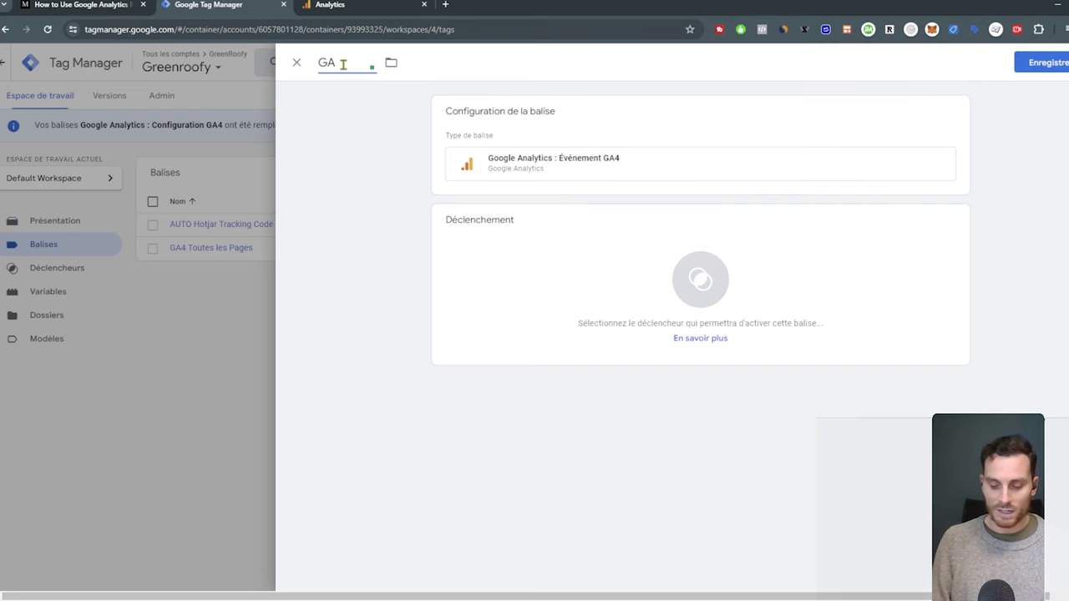
{"action": "type", "text": "4 - Te"}
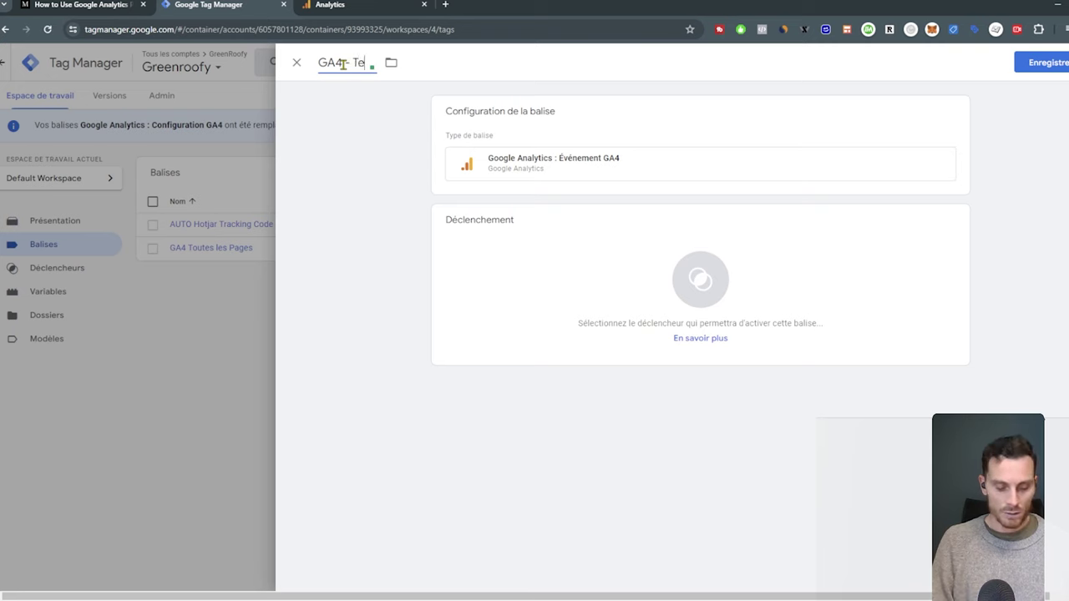
{"action": "type", "text": "mps de Ch"}
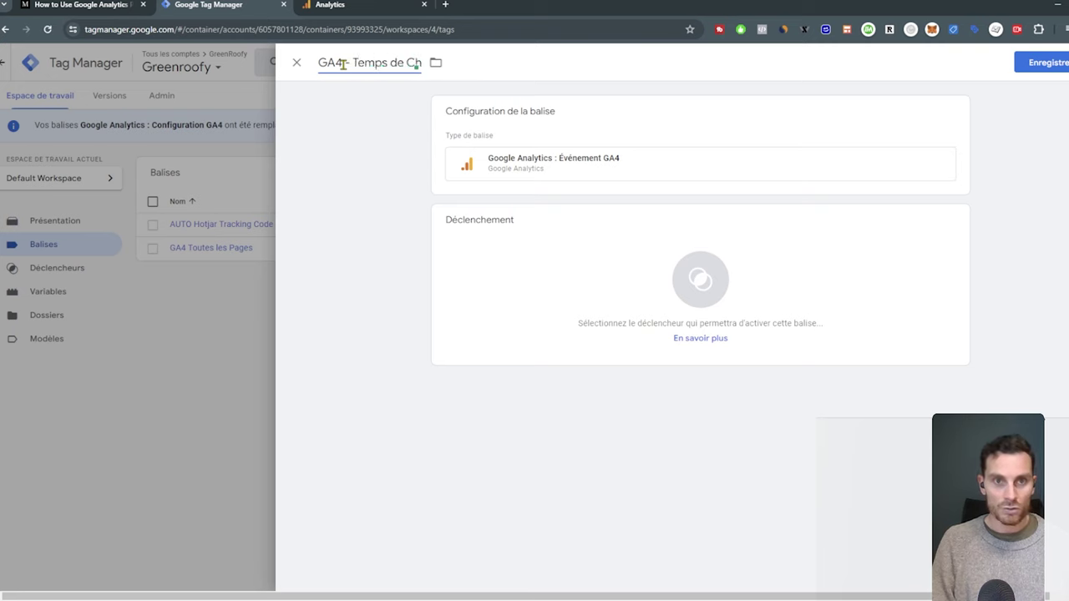
{"action": "type", "text": "argement"}
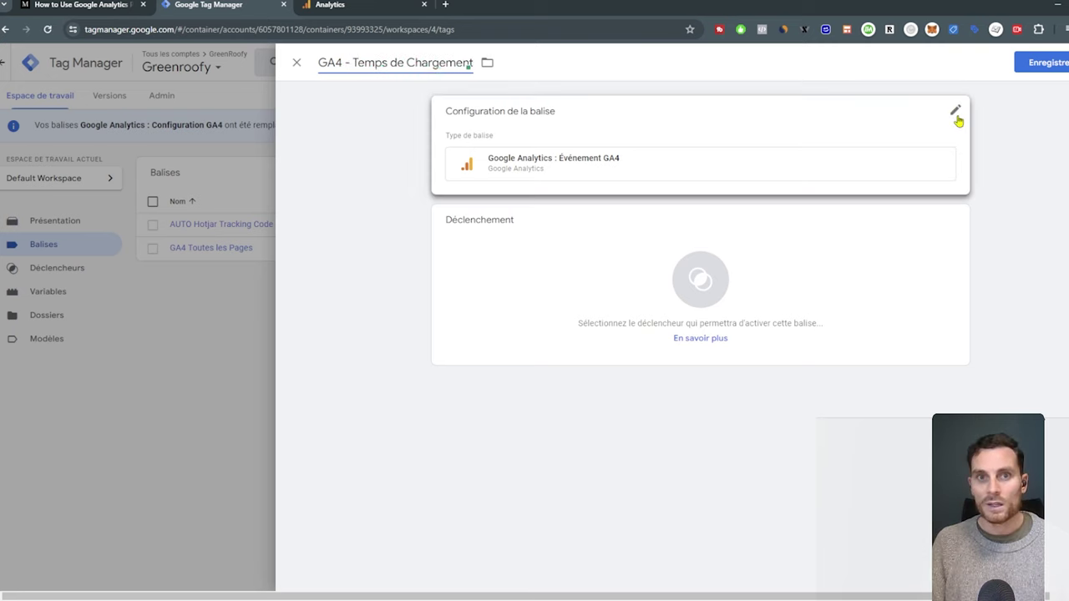
Copy the measurement ID from the GreenRoofy web data stream in Google Analytics and paste it as the tag's ID de mesure in Tag Manager
{"action": "left_click", "coordinate": [955, 117]}
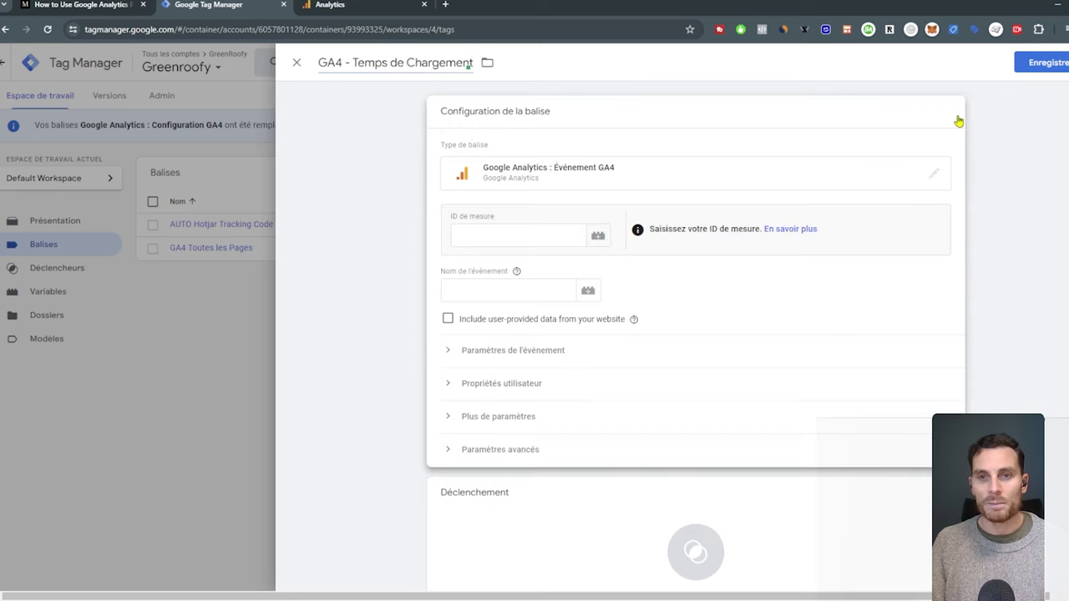
{"action": "left_click", "coordinate": [496, 239]}
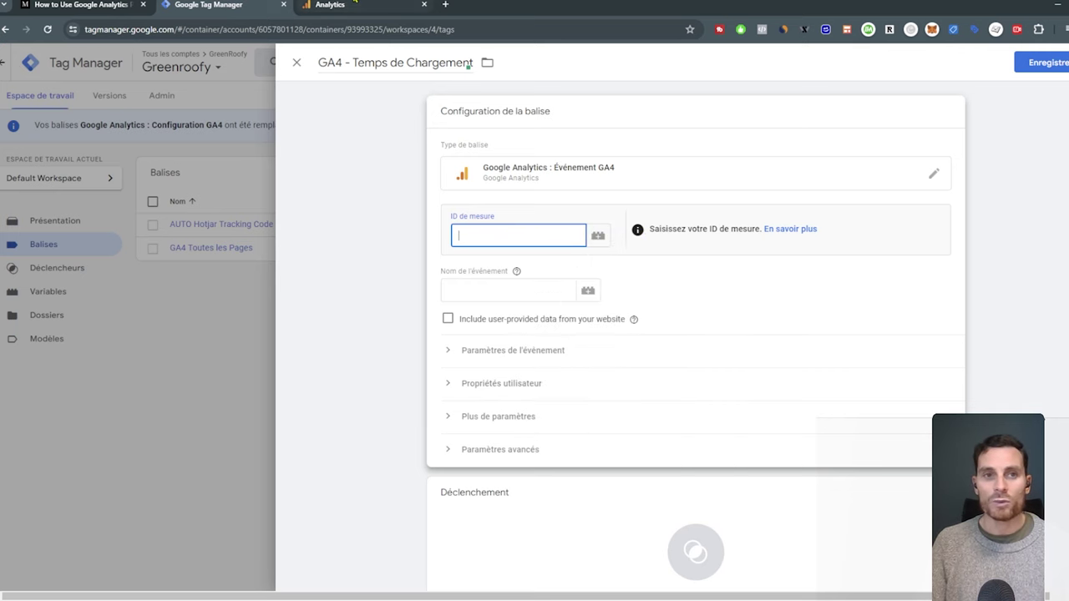
{"action": "left_click", "coordinate": [366, 5]}
{"action": "left_click", "coordinate": [242, 62]}
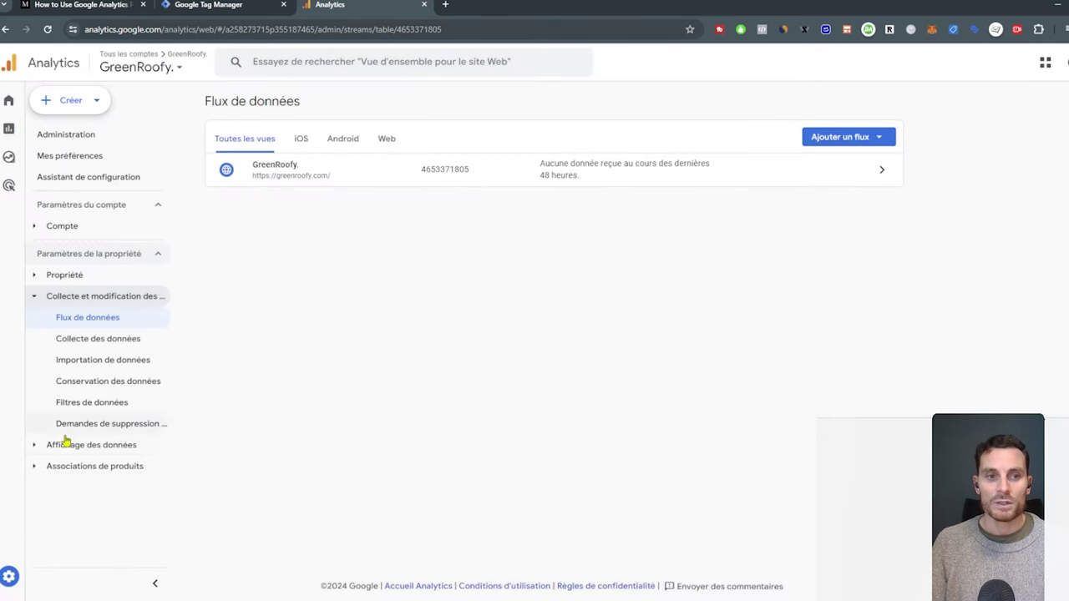
{"action": "left_click", "coordinate": [9, 576]}
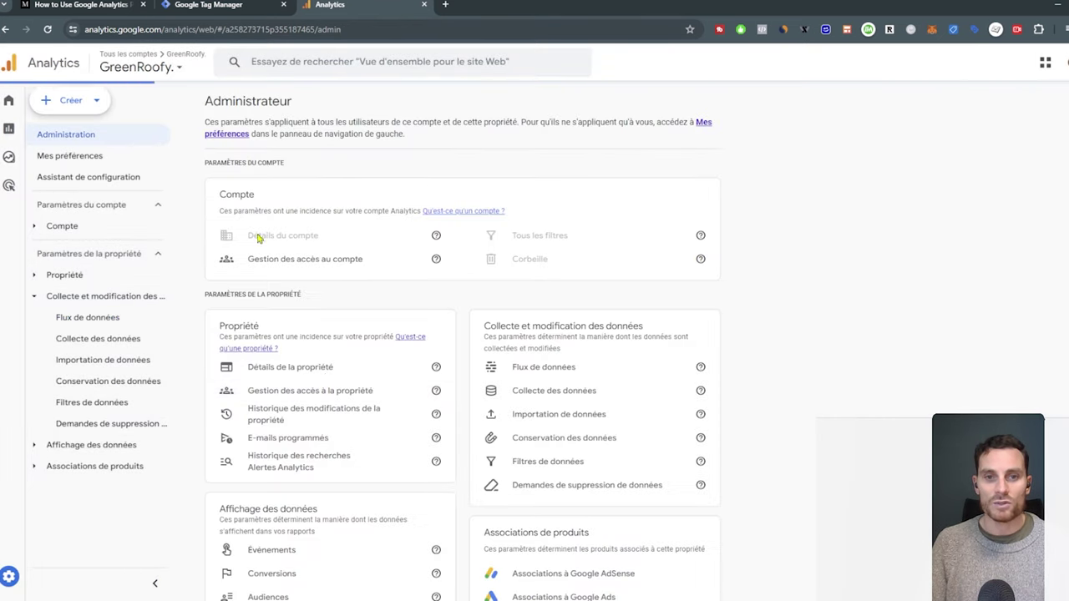
{"action": "left_click", "coordinate": [545, 369]}
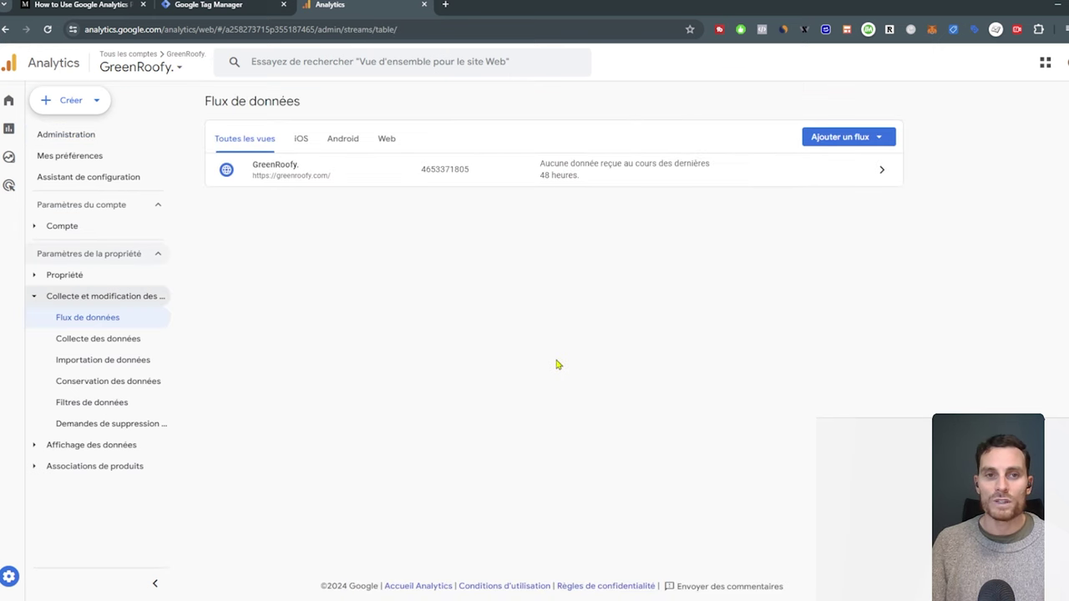
{"action": "left_click", "coordinate": [876, 173]}
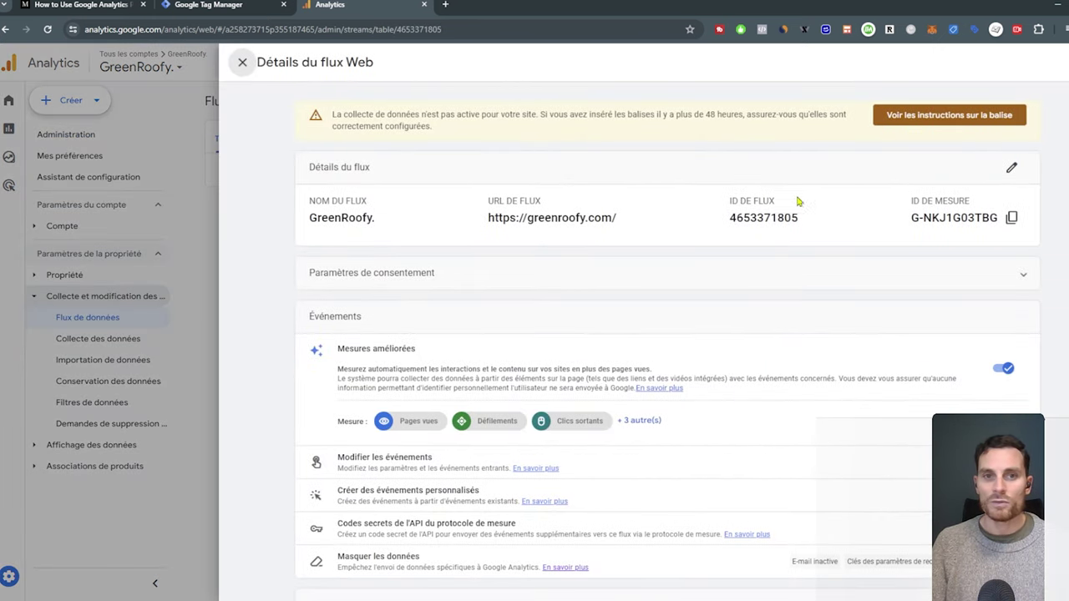
{"action": "left_click", "coordinate": [1011, 218]}
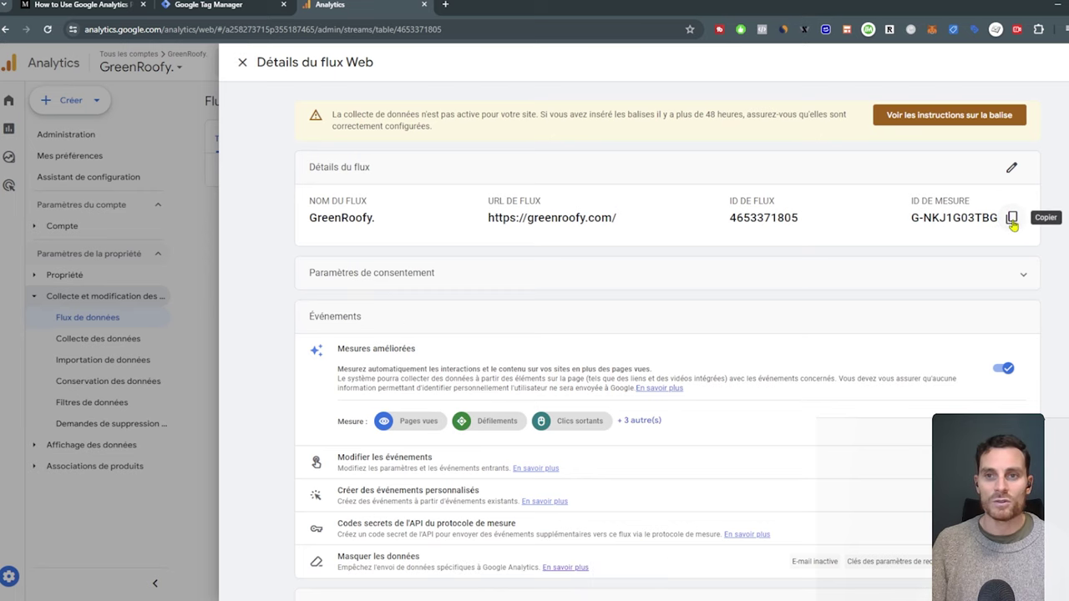
{"action": "left_click", "coordinate": [205, 4]}
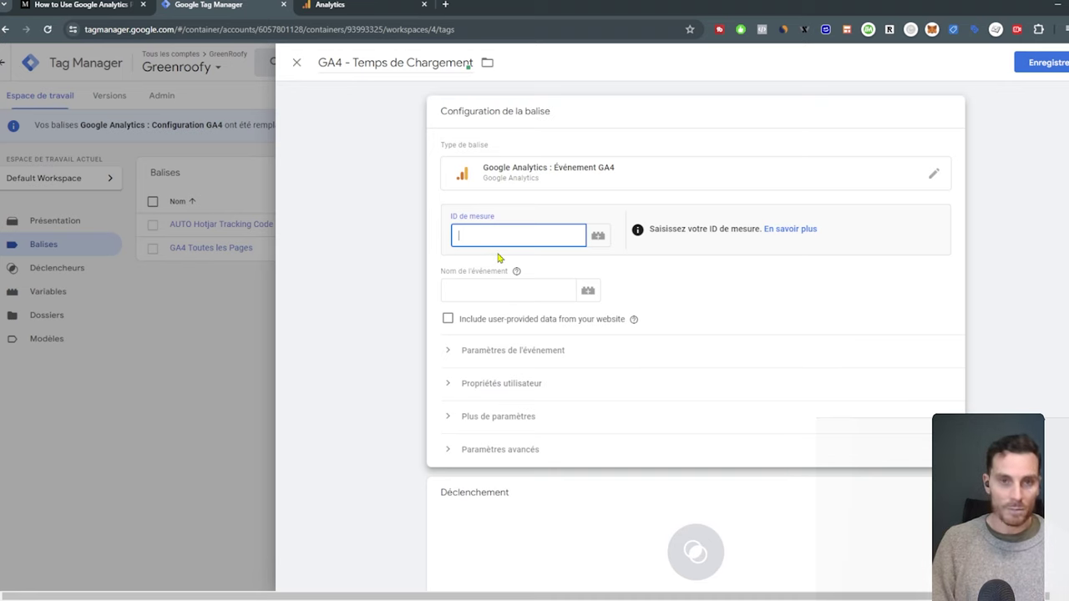
{"action": "key", "text": "ctrl+v"}
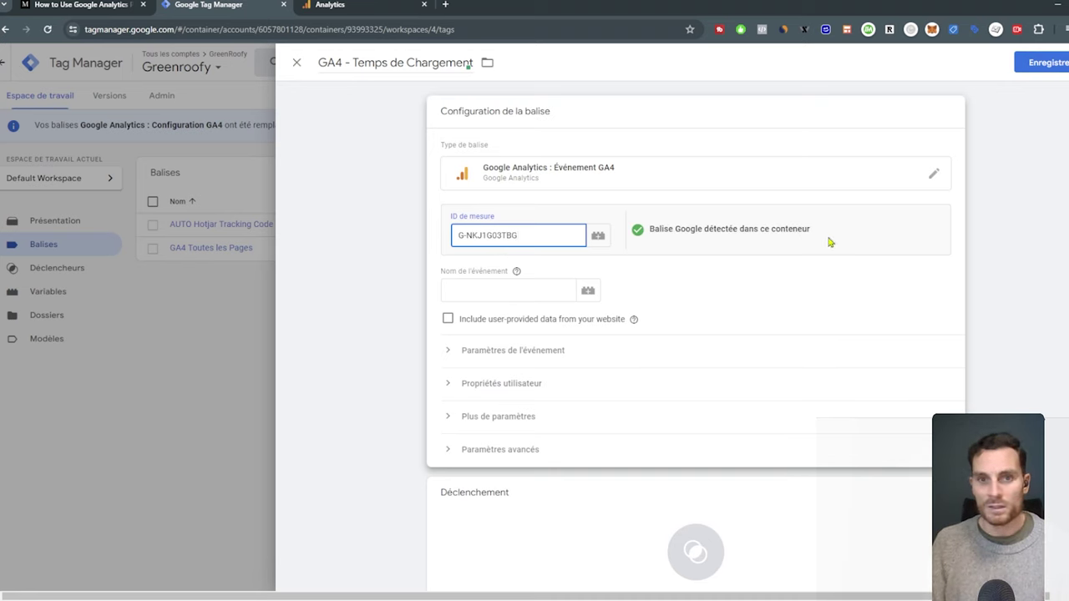
Set the tag's event name to temps_chargement and assign the trigger "Temps de chargement > à 0" to the tag
{"action": "left_click", "coordinate": [478, 291]}
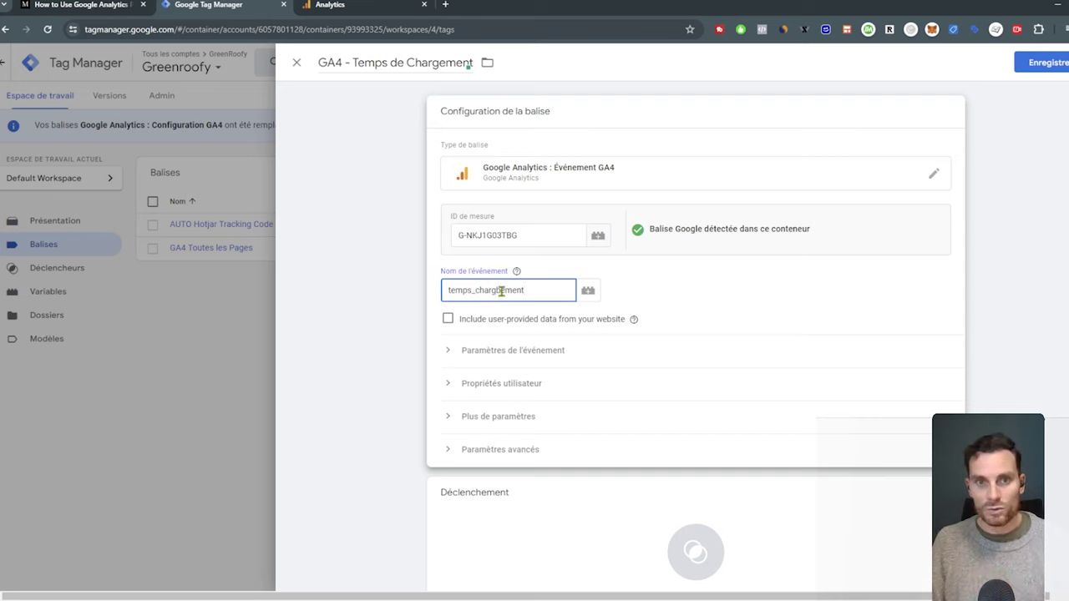
{"action": "left_click", "coordinate": [501, 291]}
{"action": "key", "text": "BackSpace"}
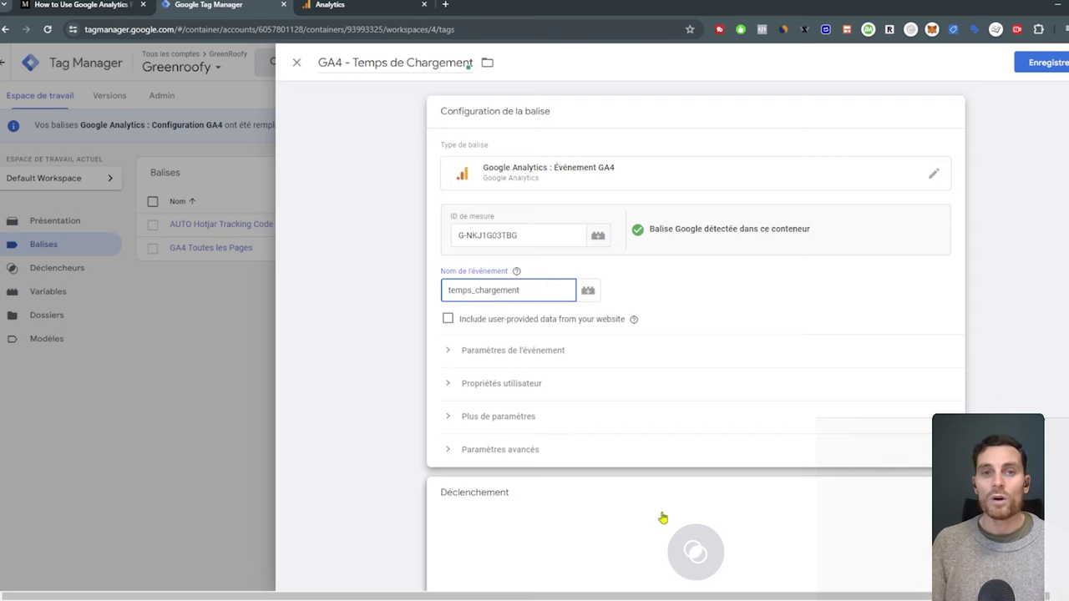
{"action": "left_click", "coordinate": [864, 547]}
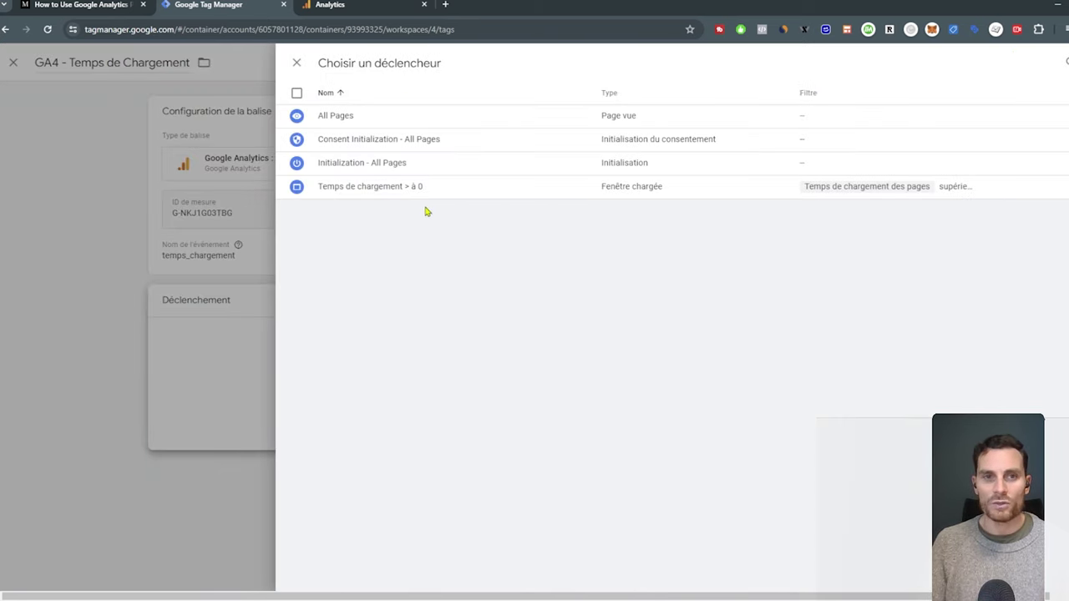
{"action": "left_click", "coordinate": [367, 194]}
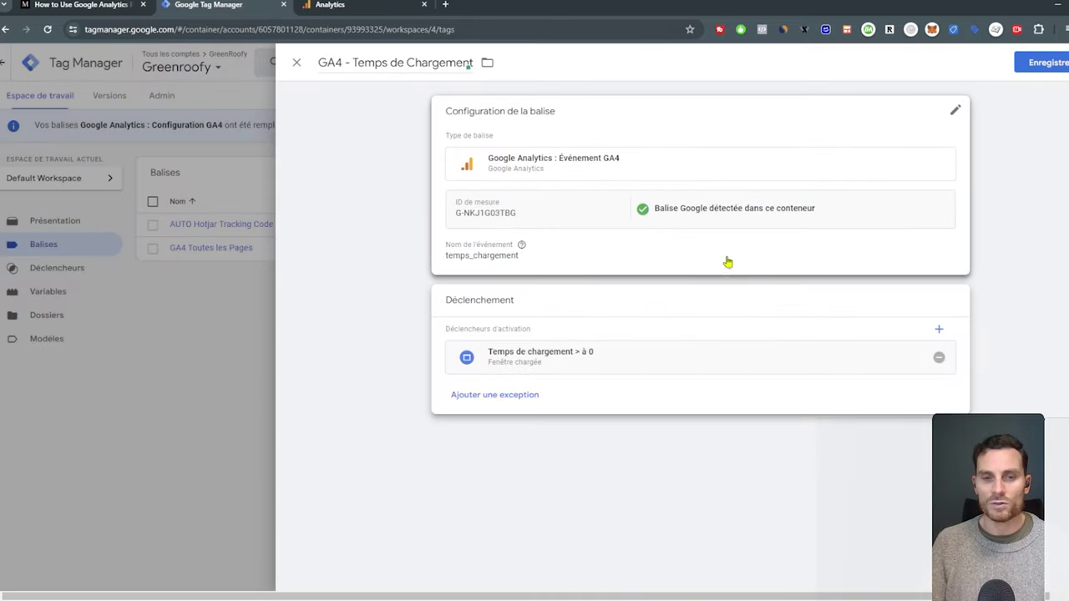
Add an event parameter to the tag with the variable {{Temps de chargement des pages}} as its value
{"action": "left_click", "coordinate": [958, 121]}
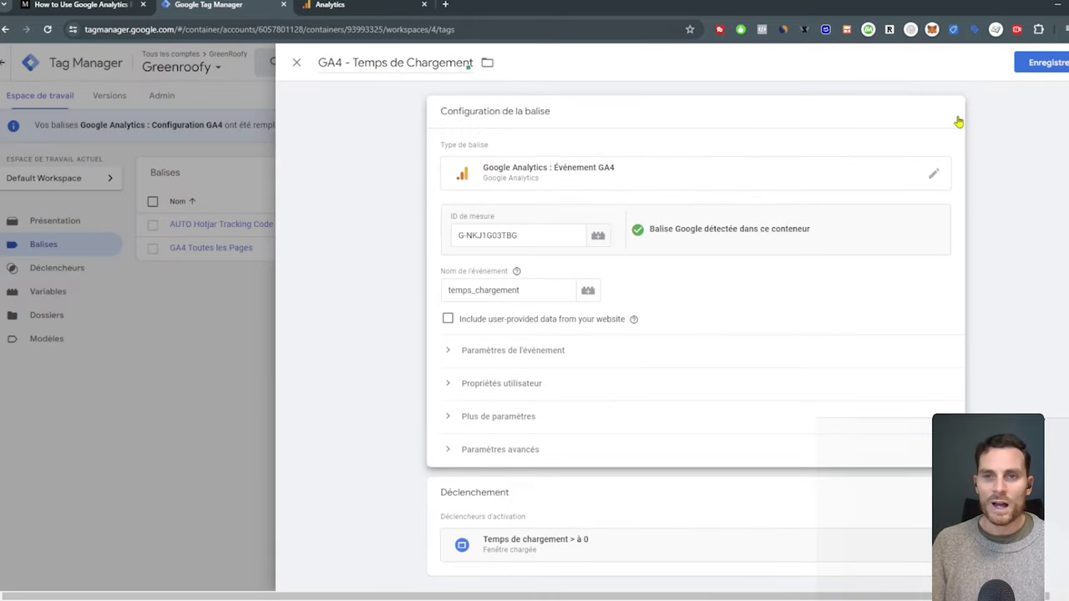
{"action": "left_click", "coordinate": [448, 357]}
{"action": "scroll", "coordinate": [698, 382], "scroll_direction": "down", "scroll_amount": 2}
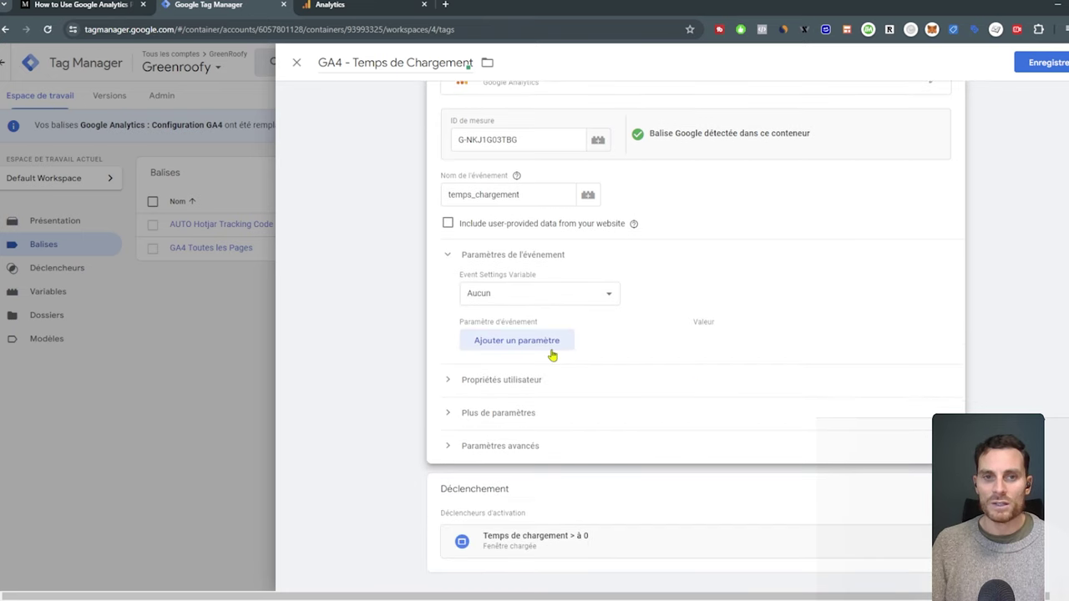
{"action": "left_click", "coordinate": [549, 342]}
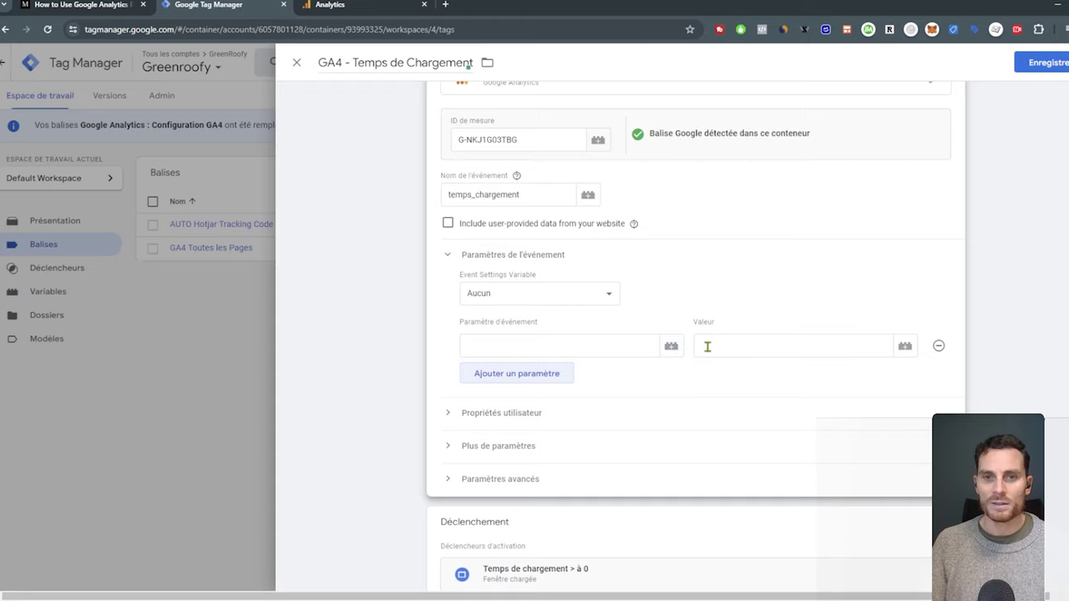
{"action": "left_click", "coordinate": [905, 345]}
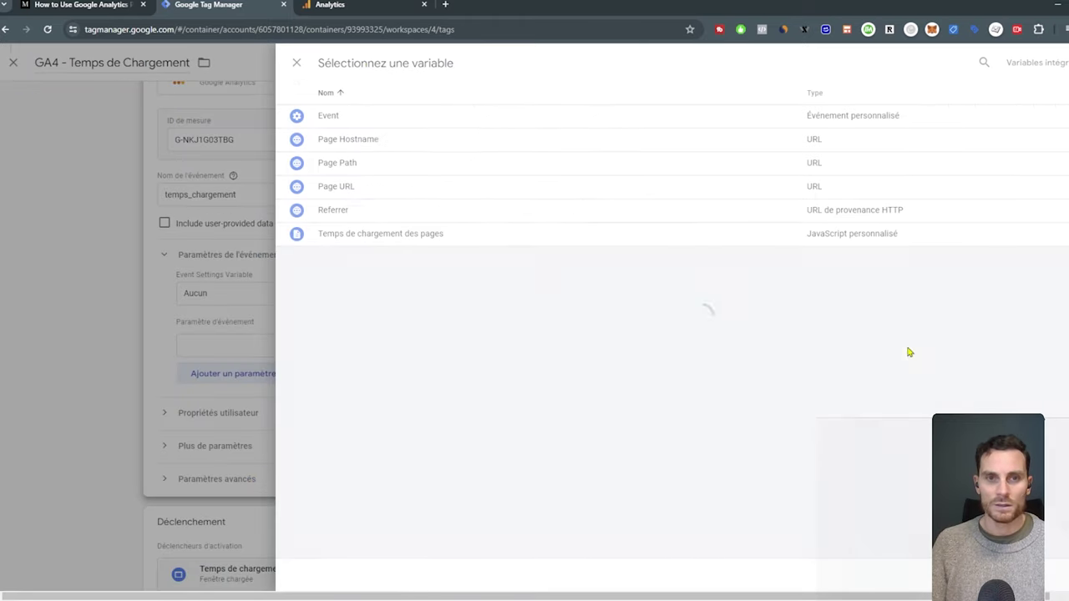
{"action": "left_click", "coordinate": [489, 241]}
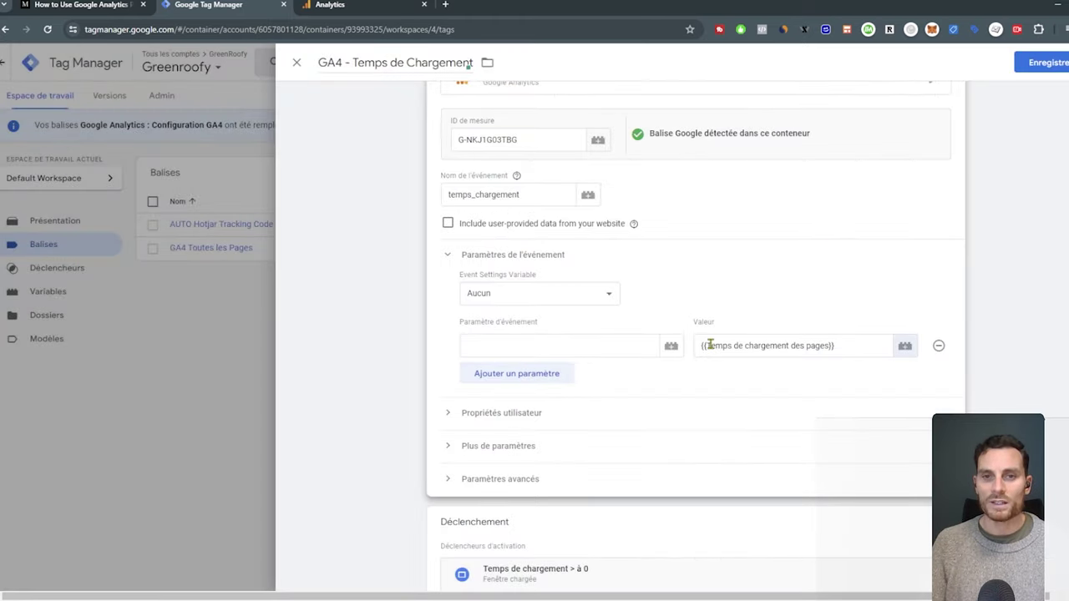
Name the event parameter temps_chargement_secondes and save the tag
{"action": "left_click", "coordinate": [547, 342]}
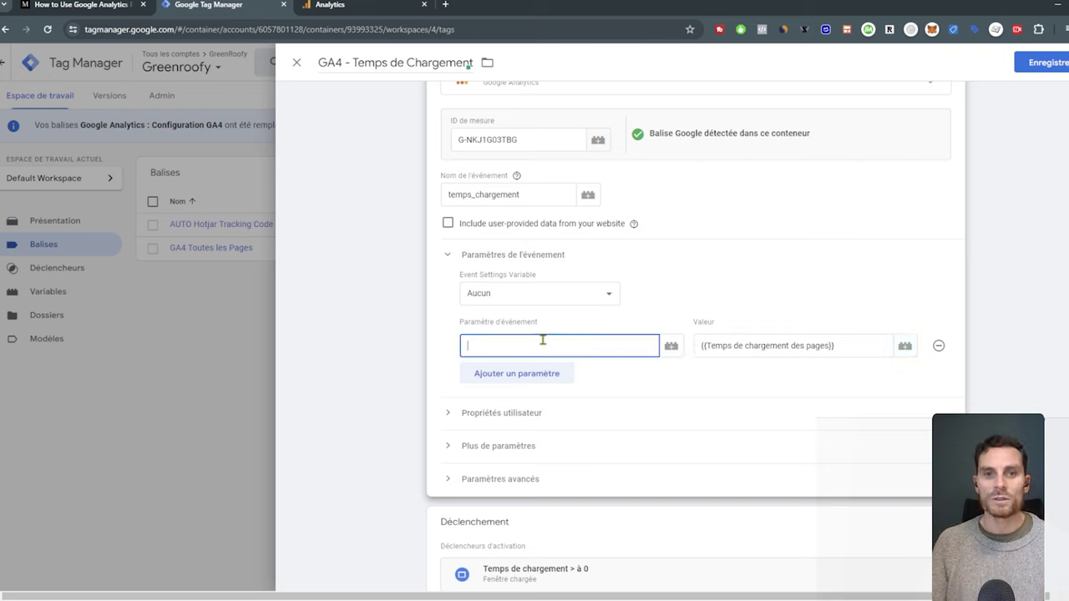
{"action": "type", "text": "temps"}
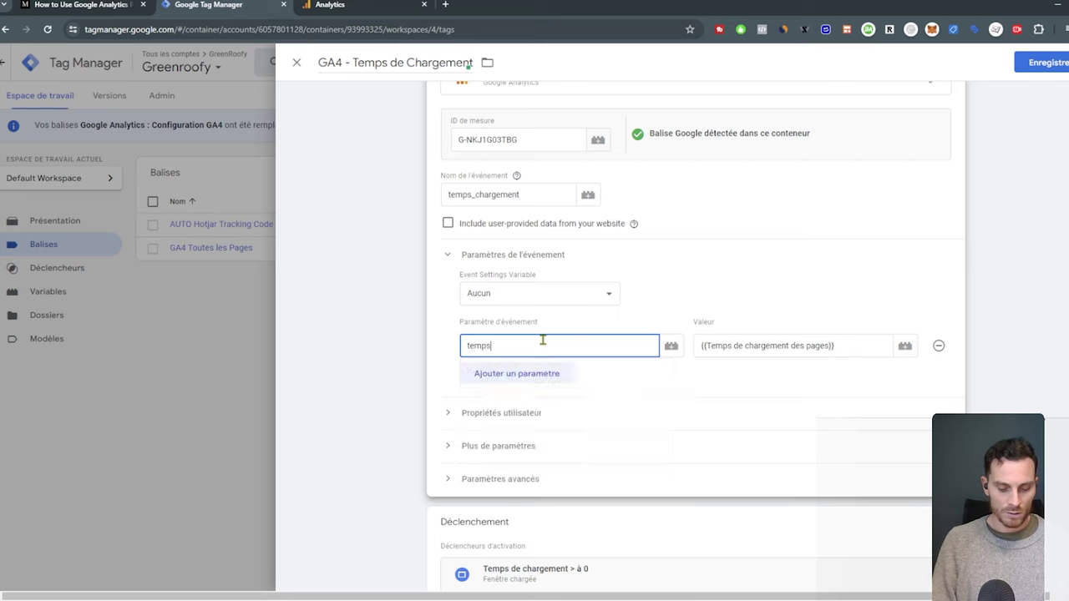
{"action": "type", "text": "_chargement_se"}
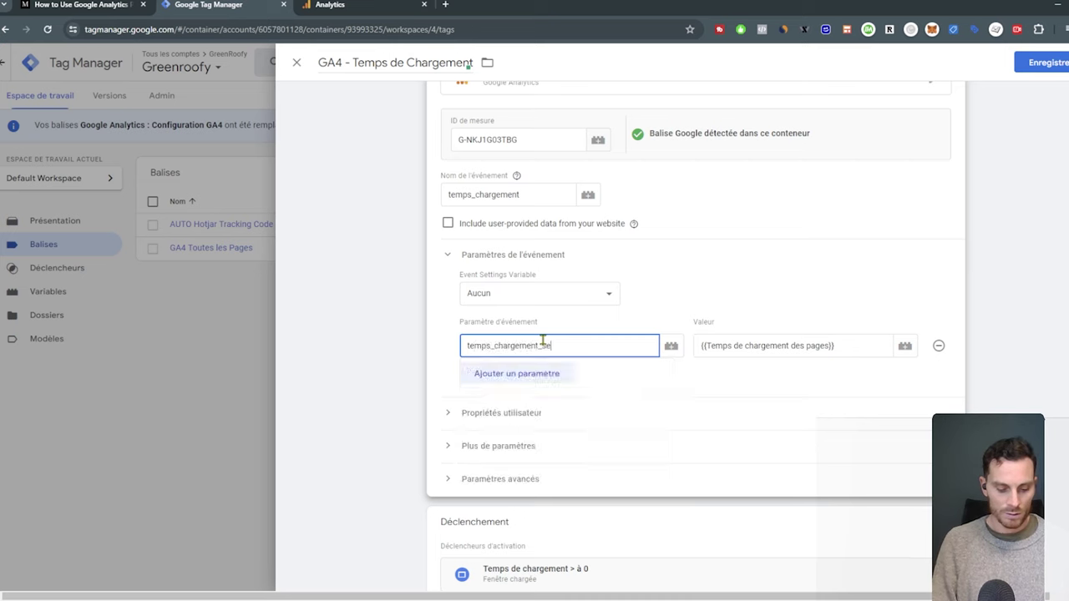
{"action": "type", "text": "condes"}
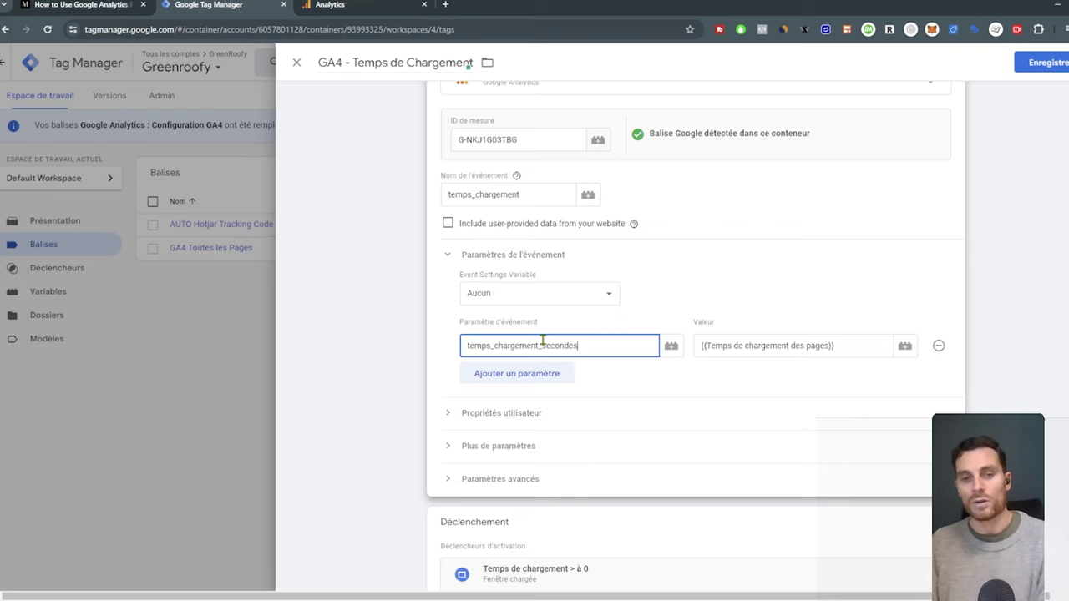
{"action": "left_click", "coordinate": [1054, 66]}
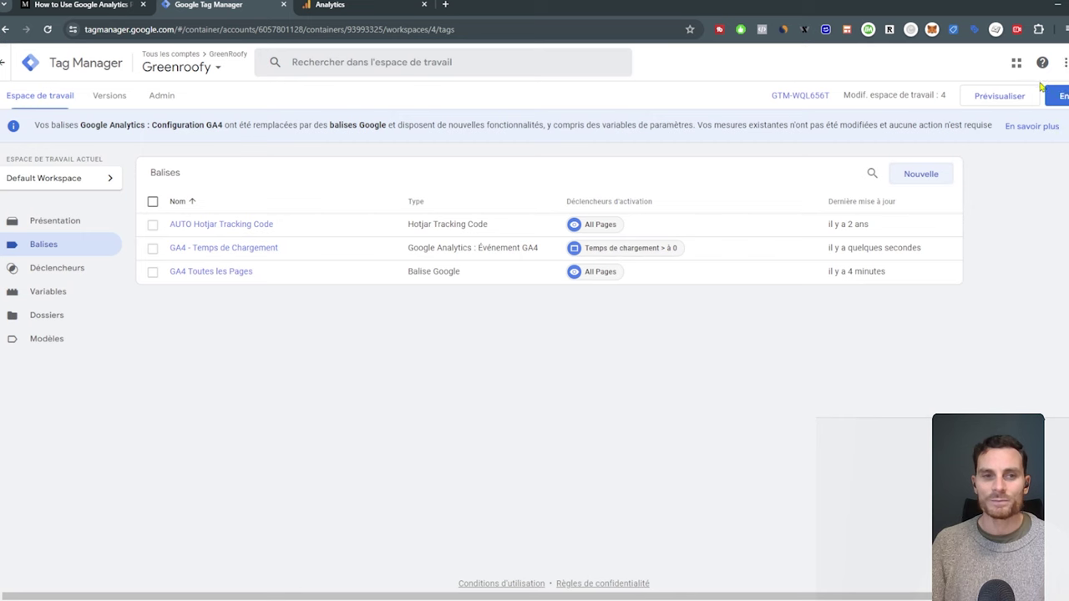
Switch to Google Analytics and open the property's Définitions personnalisées under Affichage des données
{"action": "left_click", "coordinate": [355, 3]}
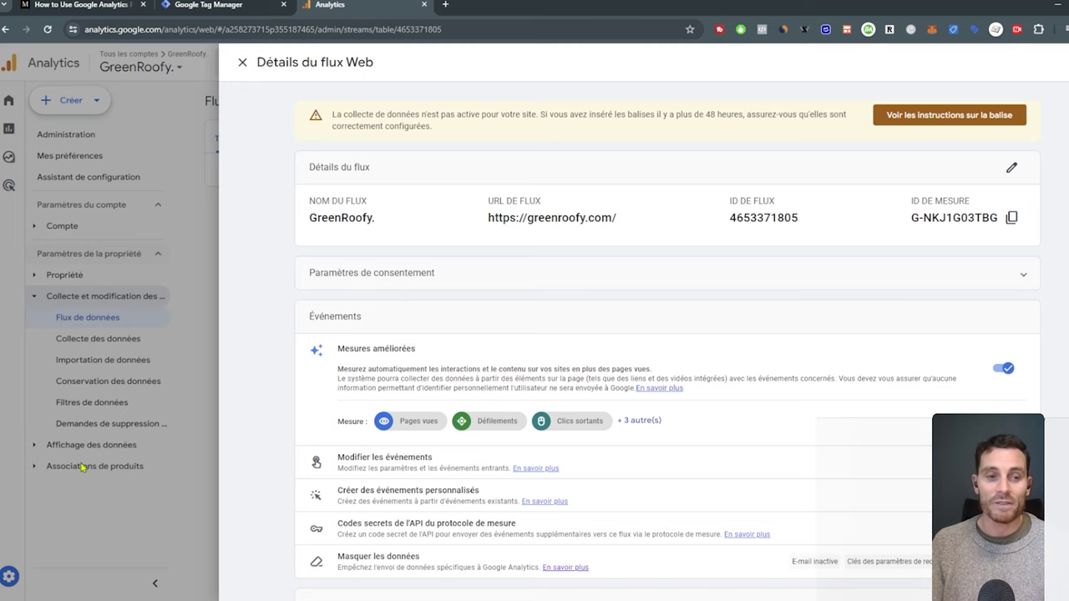
{"action": "left_click", "coordinate": [9, 576]}
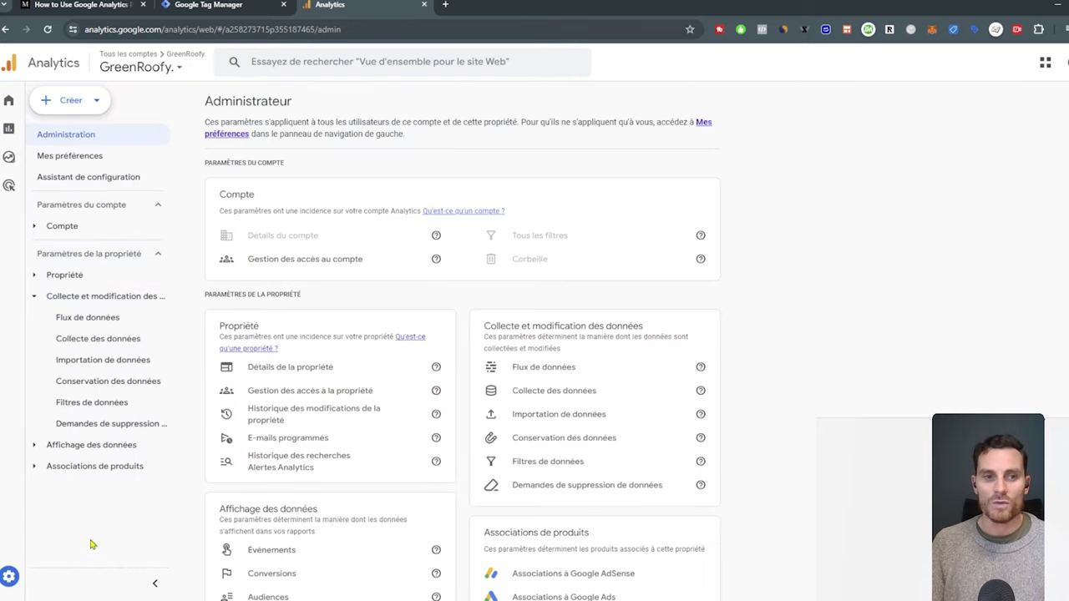
{"action": "left_click", "coordinate": [70, 448]}
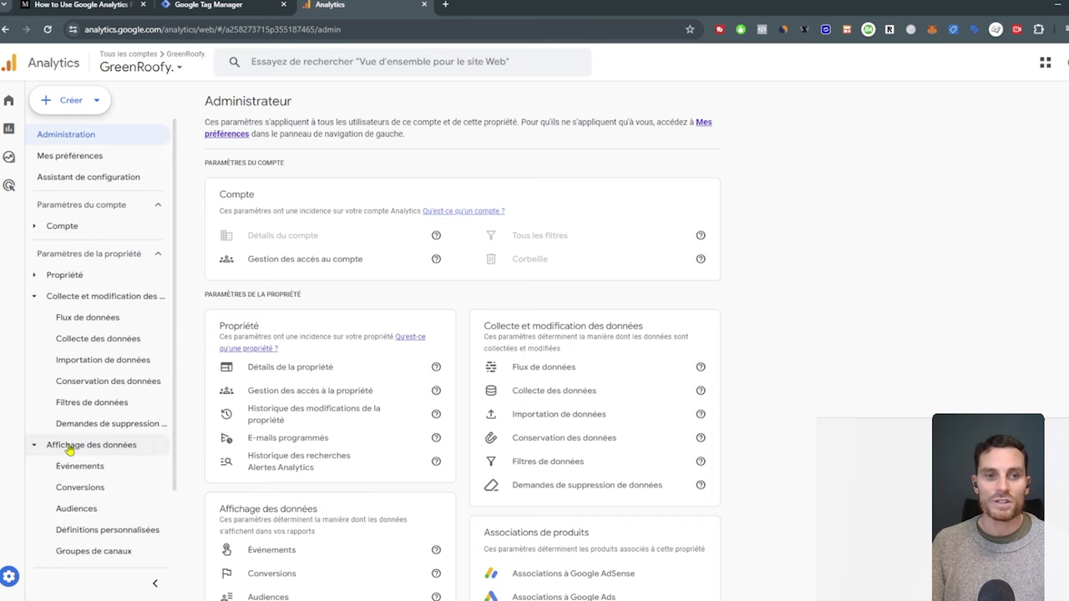
{"action": "left_click", "coordinate": [117, 534]}
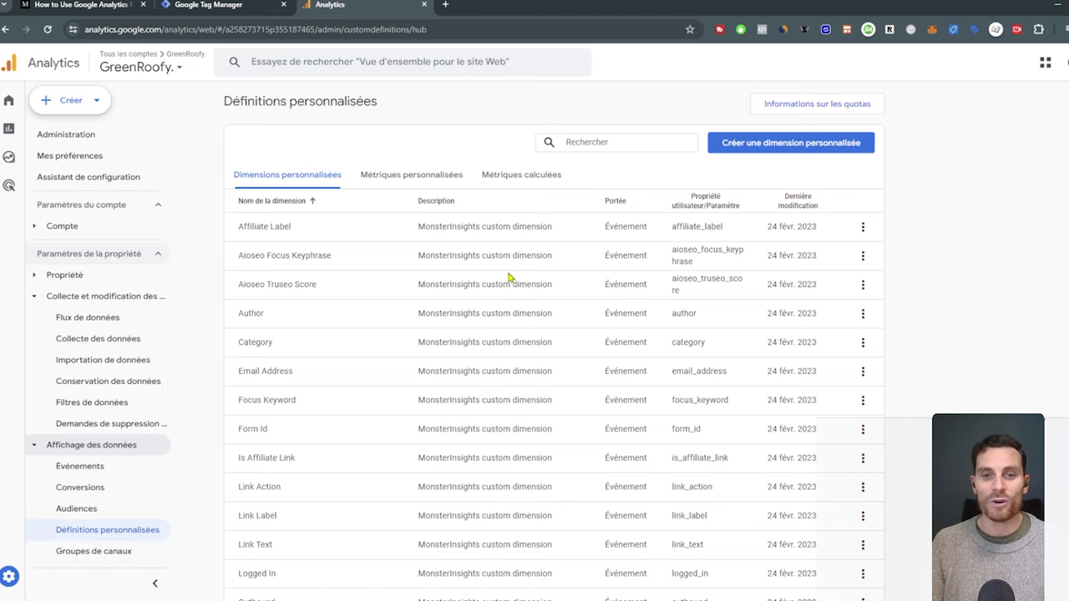
Show 50 items per page and review the existing custom dimensions and their descriptions
{"action": "scroll", "coordinate": [508, 277], "scroll_direction": "down", "scroll_amount": 5}
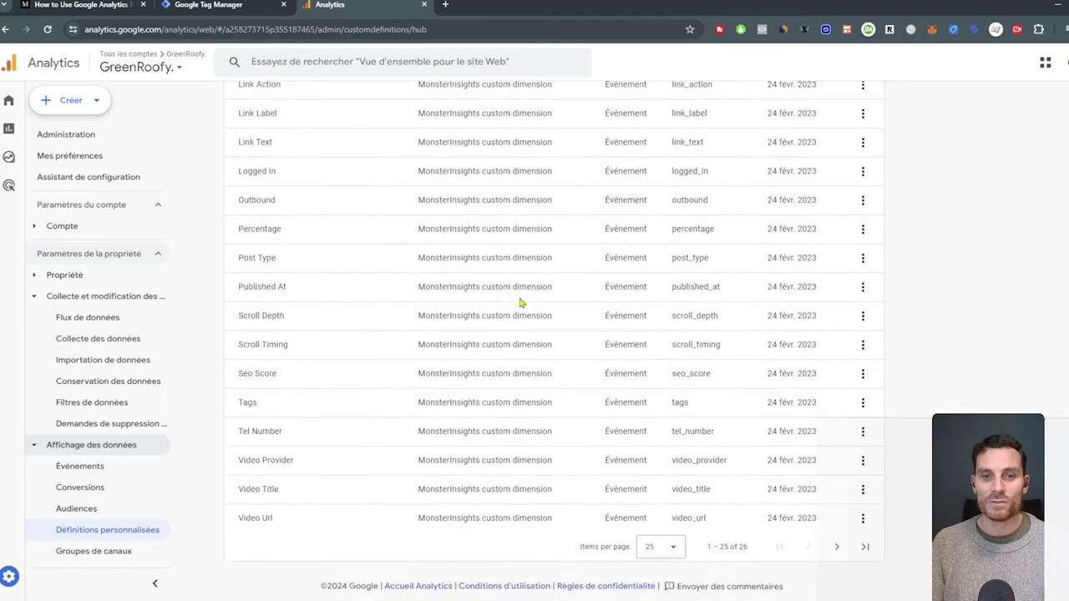
{"action": "left_click", "coordinate": [655, 549]}
{"action": "left_click", "coordinate": [658, 495]}
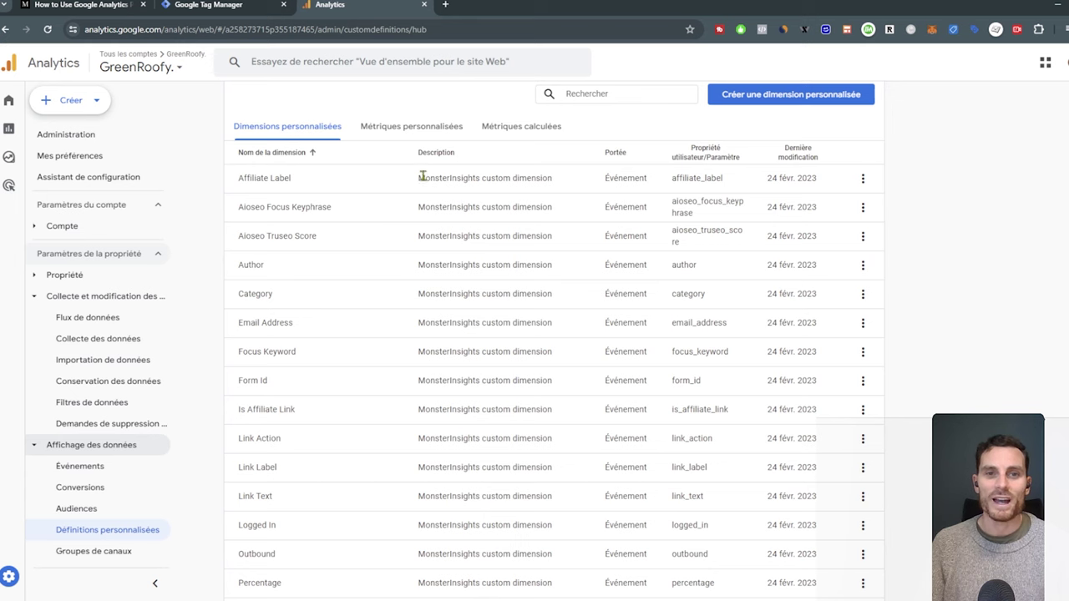
{"action": "left_click_drag", "start_coordinate": [415, 182], "coordinate": [551, 180]}
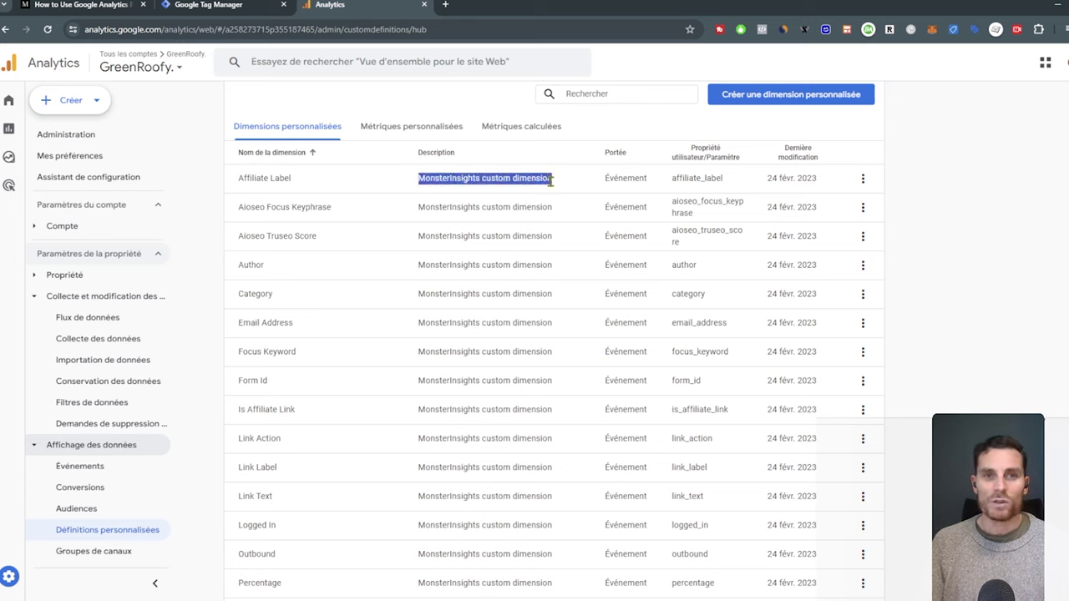
Start a new custom metric and examine which event parameters are available for it
{"action": "left_click", "coordinate": [440, 135]}
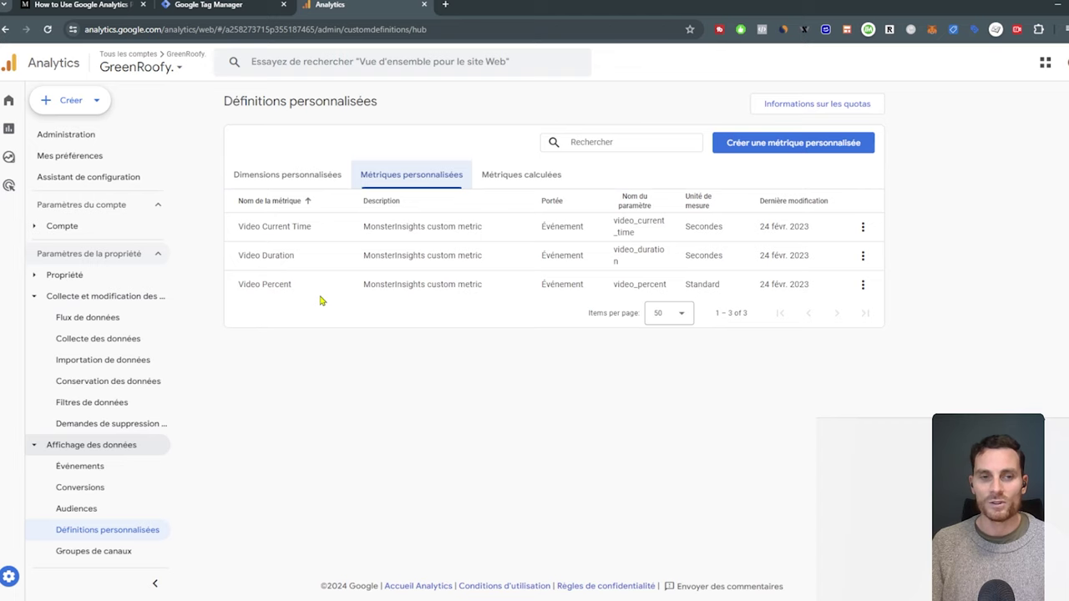
{"action": "left_click", "coordinate": [786, 143]}
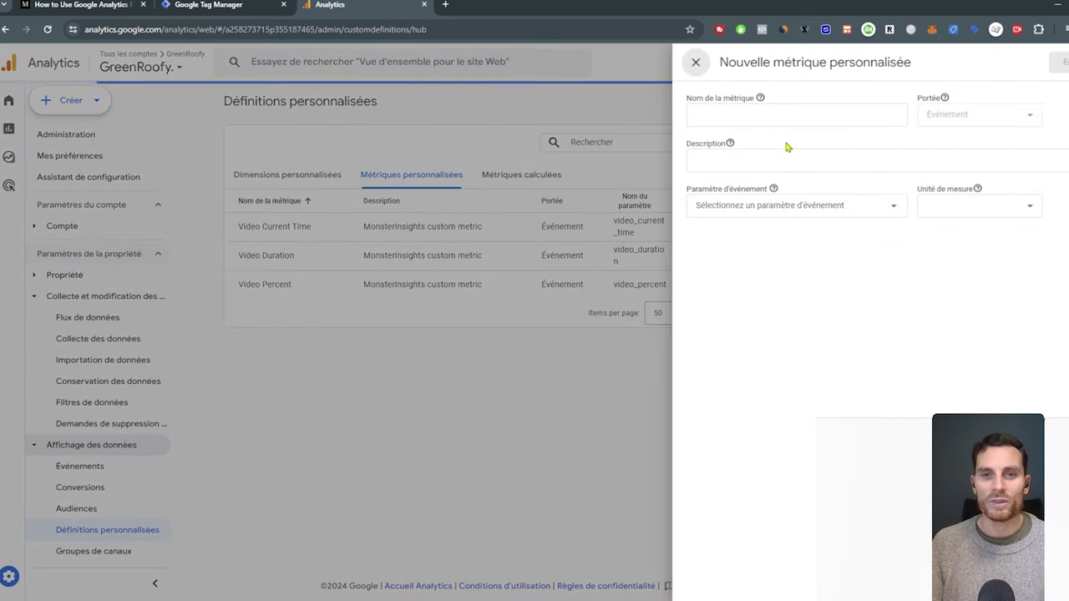
{"action": "left_click", "coordinate": [797, 207]}
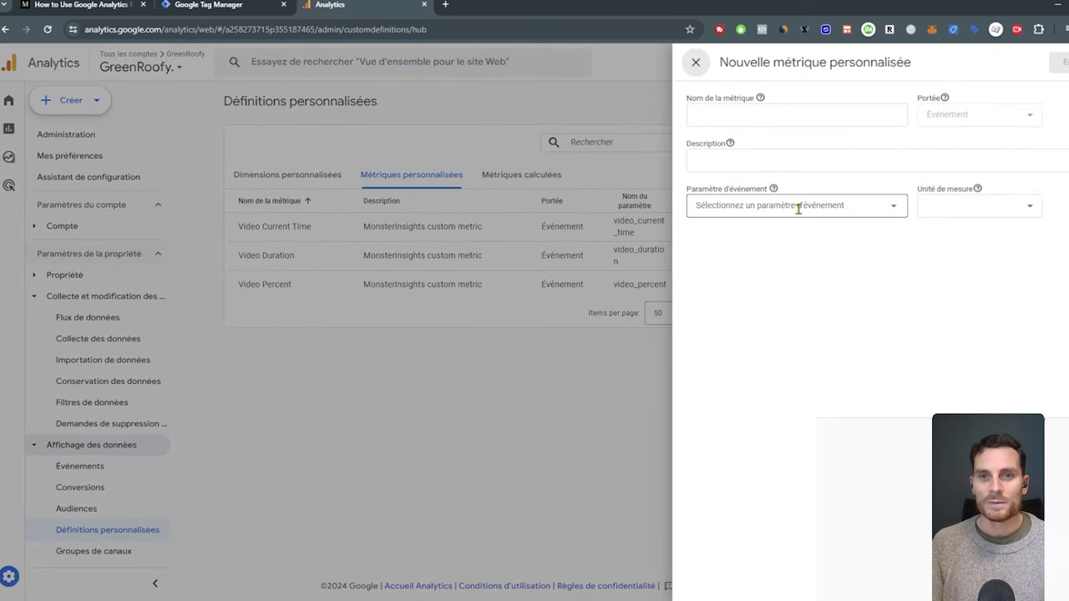
{"action": "scroll", "coordinate": [852, 327], "scroll_direction": "down", "scroll_amount": 5}
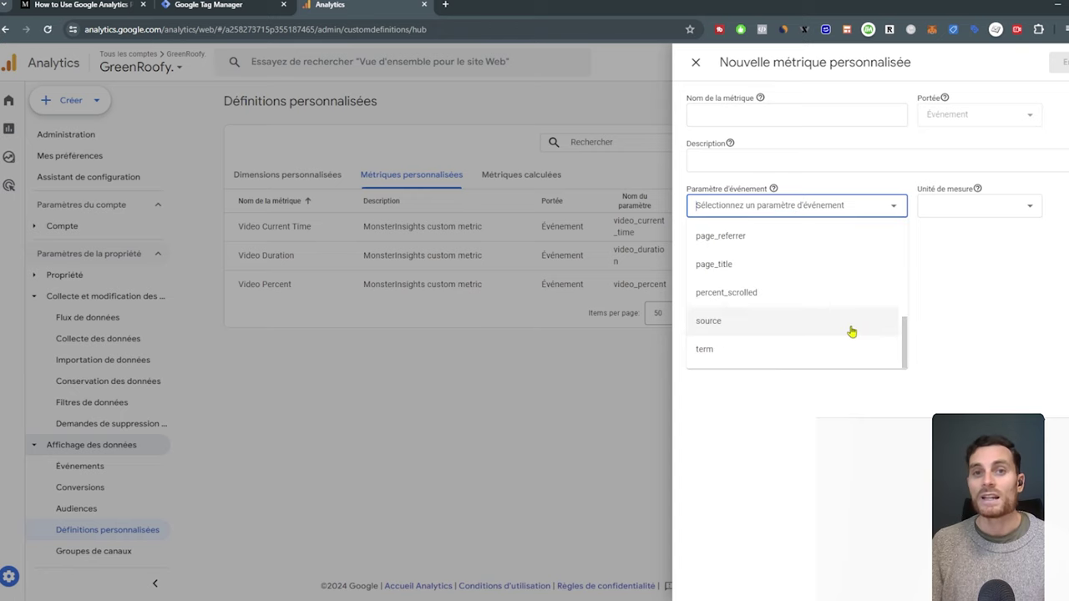
{"action": "scroll", "coordinate": [850, 331], "scroll_direction": "up", "scroll_amount": 4}
{"action": "scroll", "coordinate": [850, 331], "scroll_direction": "up", "scroll_amount": 2}
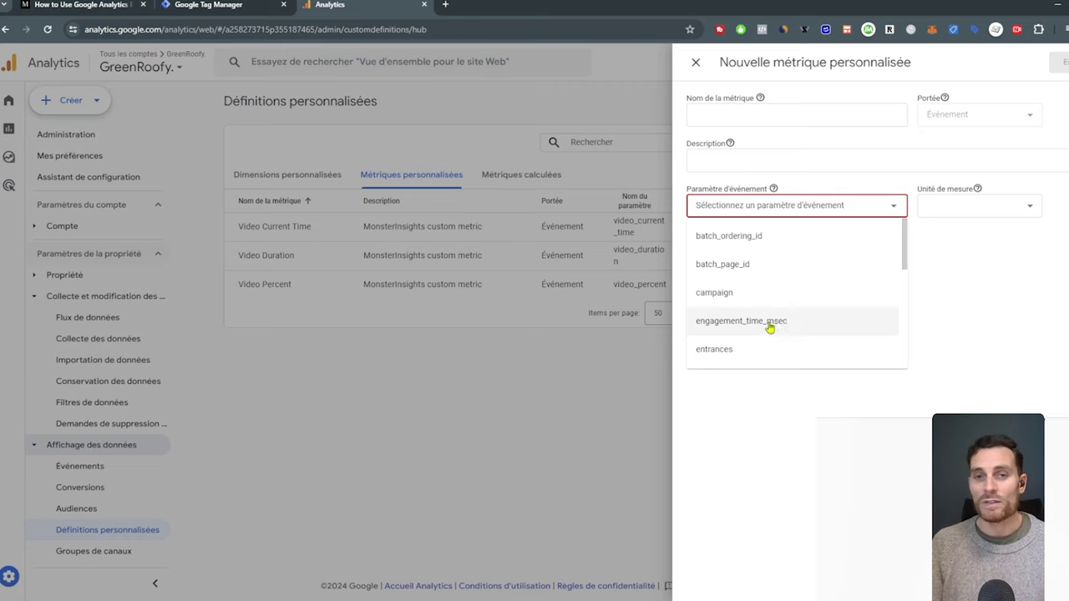
Publish the Tag Manager workspace changes as a version named "Ajout de la mesure des temps de chargement des pages"
{"action": "left_click", "coordinate": [246, 4]}
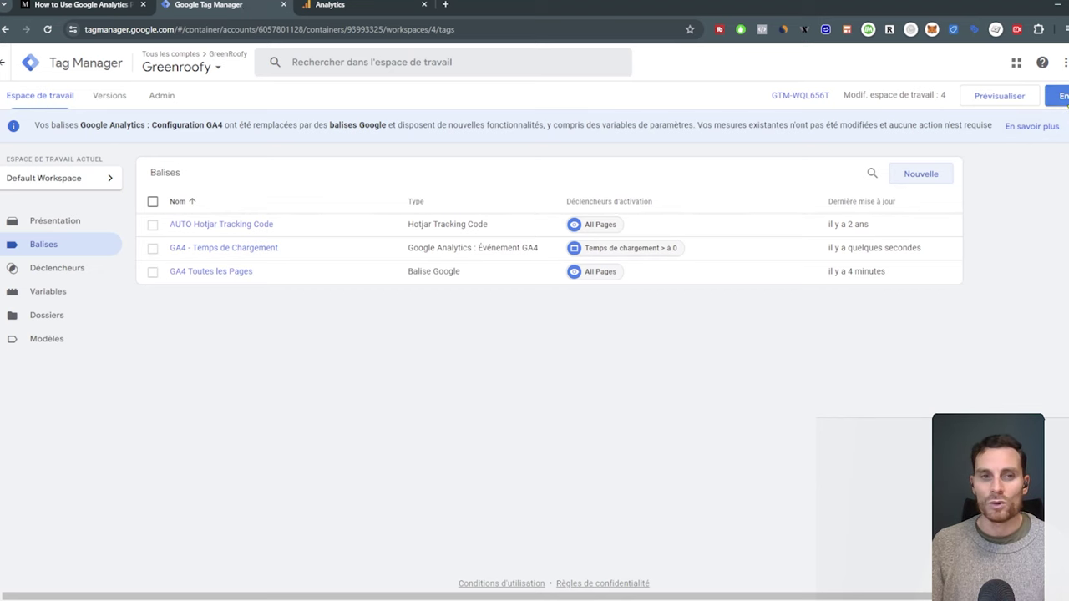
{"action": "left_click", "coordinate": [1063, 96]}
{"action": "left_click", "coordinate": [467, 196]}
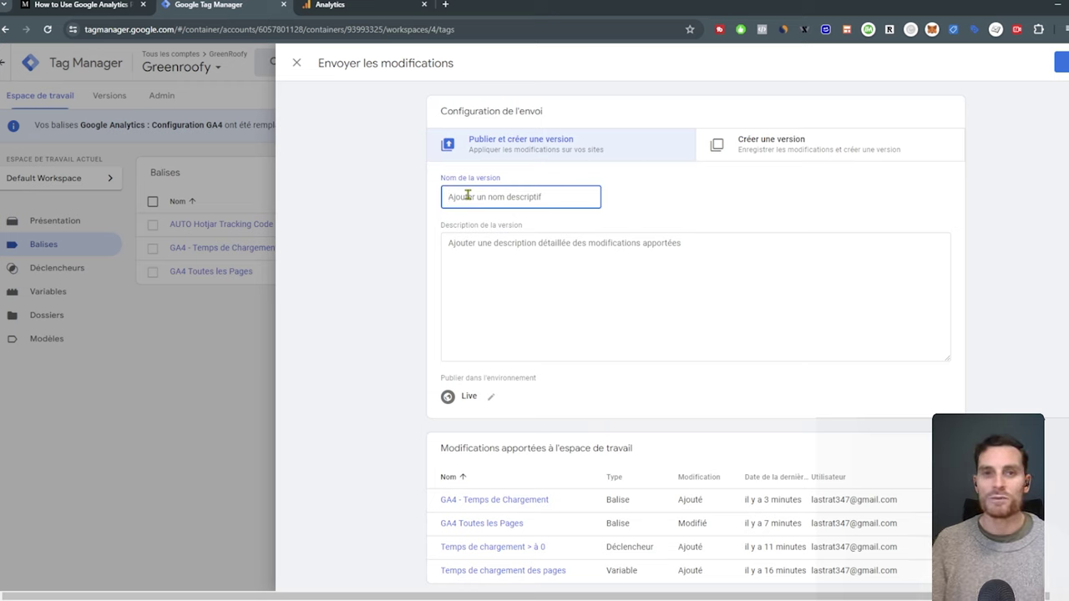
{"action": "type", "text": "Ajout de"}
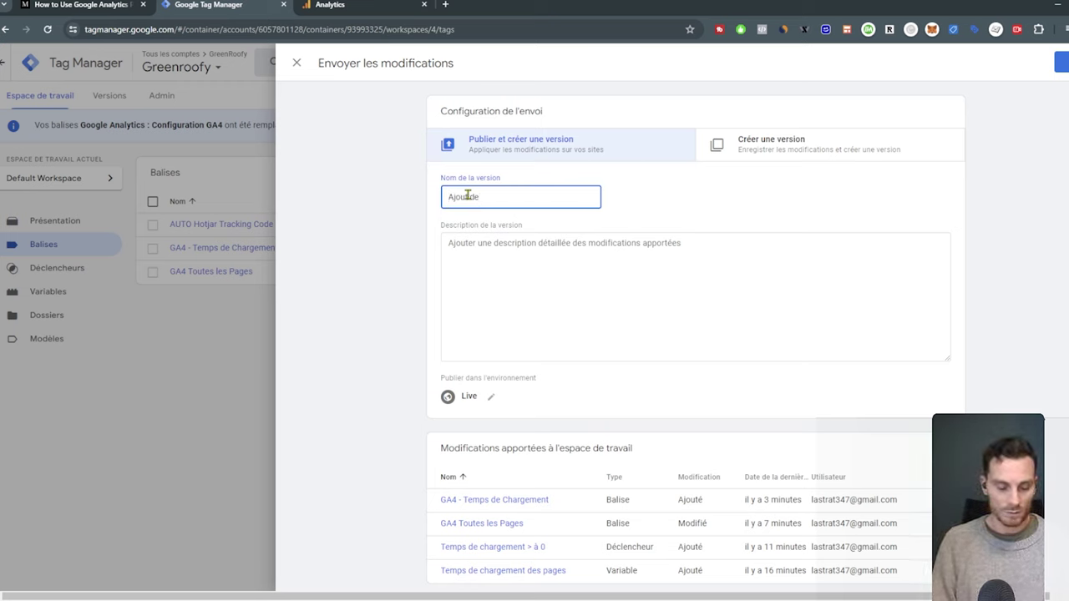
{"action": "type", "text": " la mesure des temps de chargement des pages"}
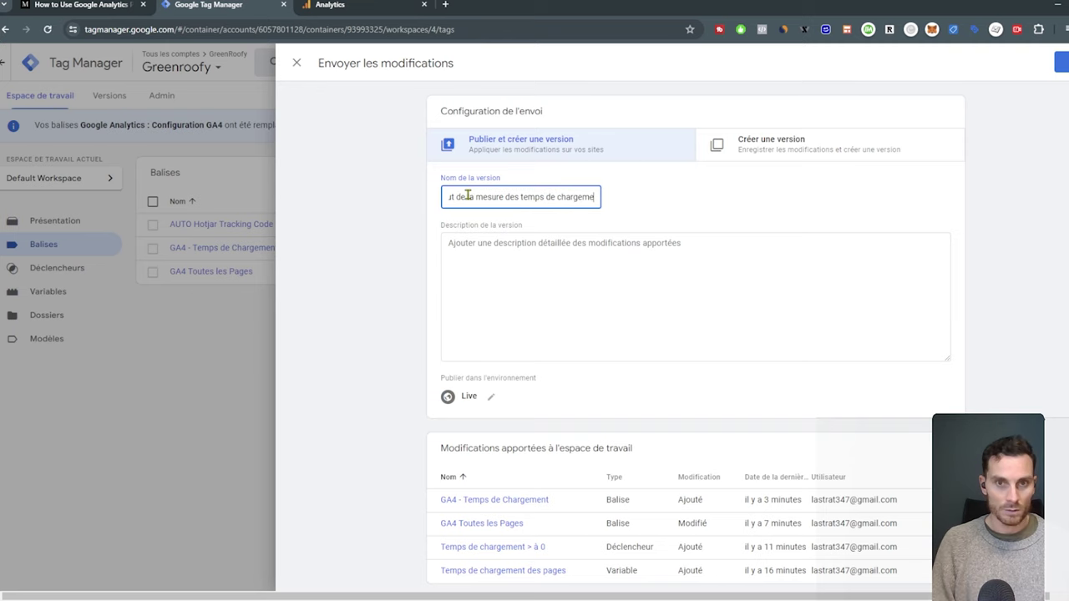
{"action": "left_click", "coordinate": [1060, 62]}
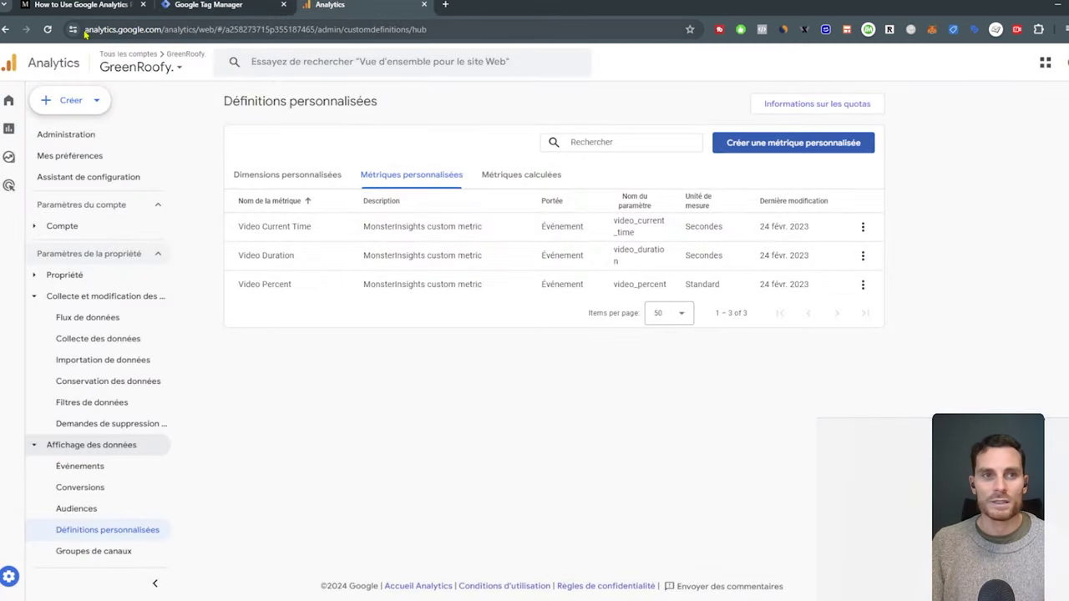
Reload the custom definitions page in Google Analytics and start a new custom metric named "Temps Chargement"
{"action": "left_click", "coordinate": [47, 30]}
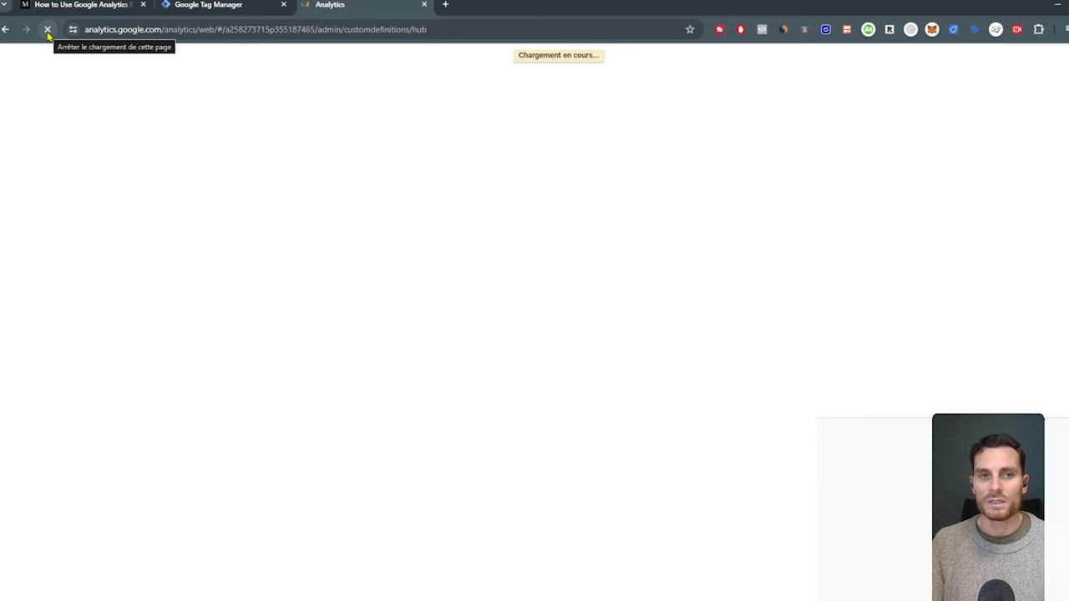
{"action": "left_click", "coordinate": [417, 174]}
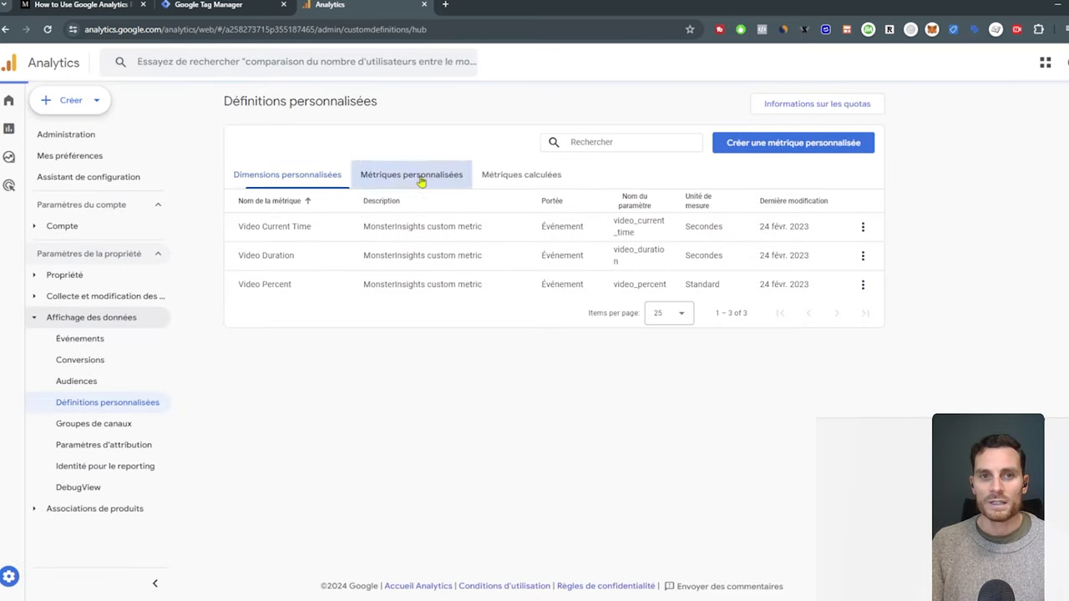
{"action": "left_click", "coordinate": [804, 148]}
{"action": "left_click", "coordinate": [835, 206]}
{"action": "left_click", "coordinate": [728, 115]}
{"action": "type", "text": "Temps Chargement"}
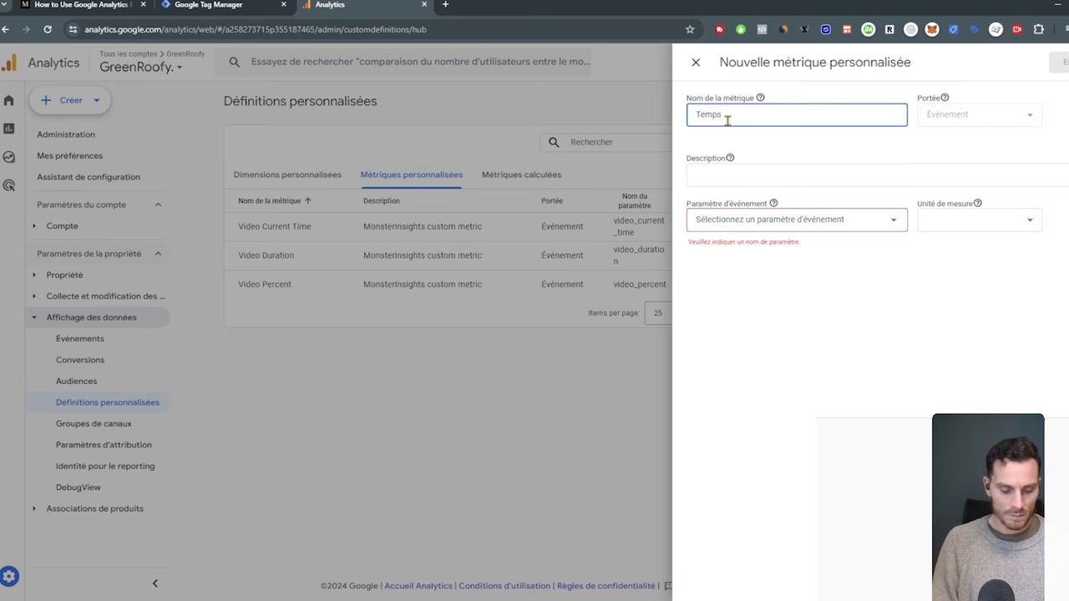
{"action": "left_click", "coordinate": [835, 219]}
{"action": "left_click", "coordinate": [973, 220]}
{"action": "left_click", "coordinate": [727, 219]}
{"action": "type", "text": "t"}
{"action": "left_click", "coordinate": [728, 219]}
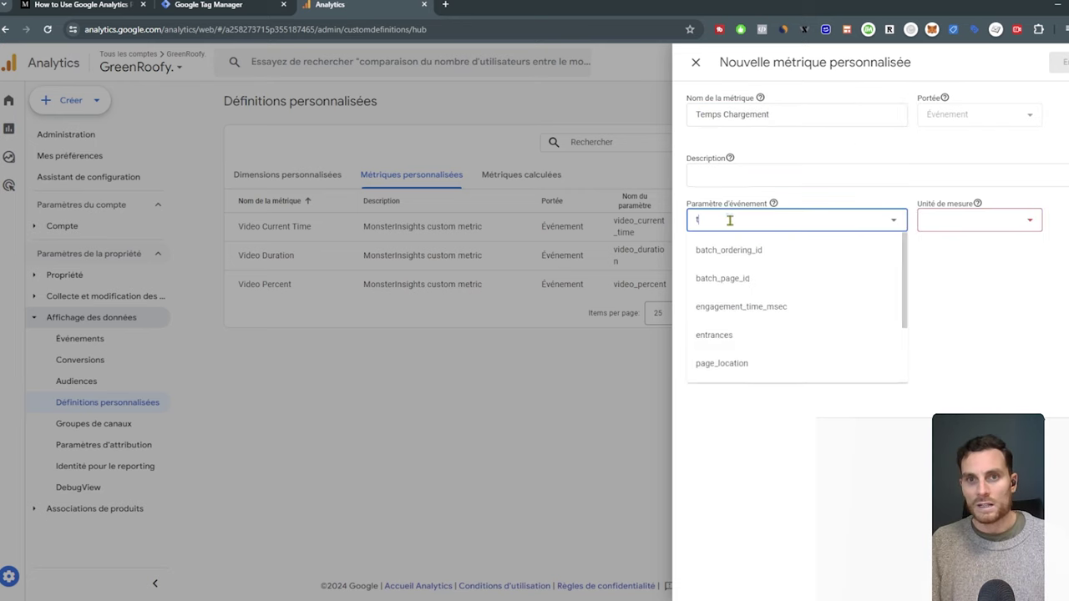
{"action": "key", "text": "BackSpace"}
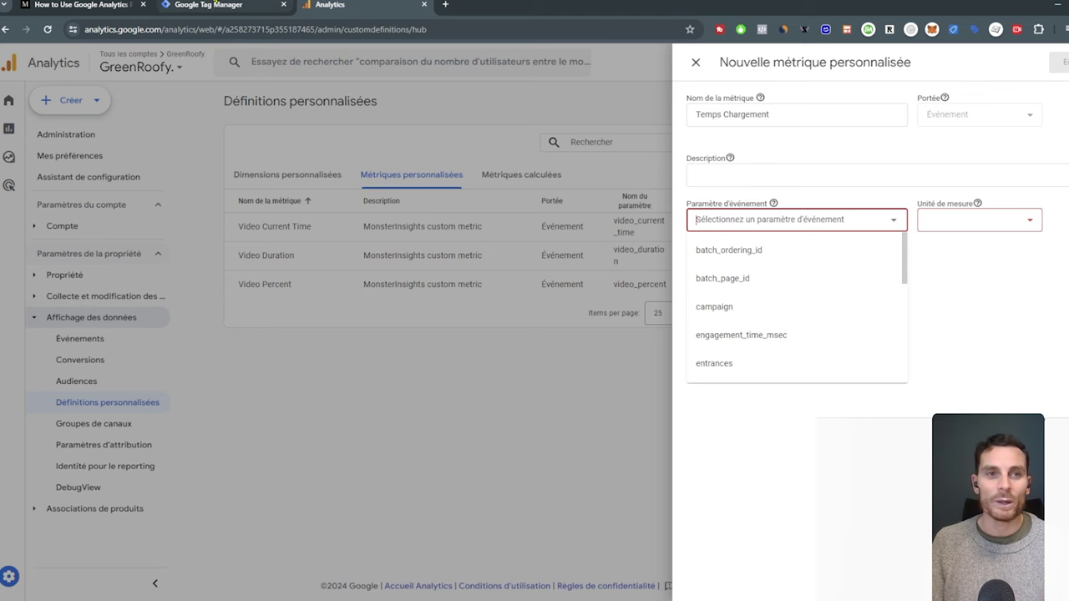
Copy the parameter name temps_chargement_secondes from the "GA4 - Temps de Chargement" tag in Tag Manager and enter it as the metric's event parameter
{"action": "left_click", "coordinate": [215, 5]}
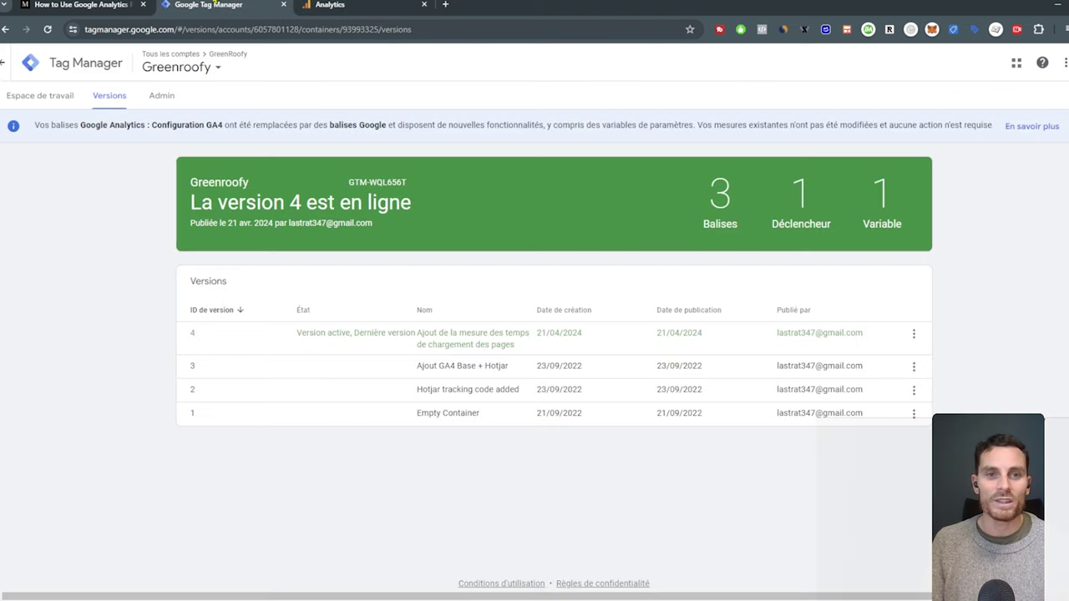
{"action": "left_click", "coordinate": [45, 99]}
{"action": "left_click", "coordinate": [219, 248]}
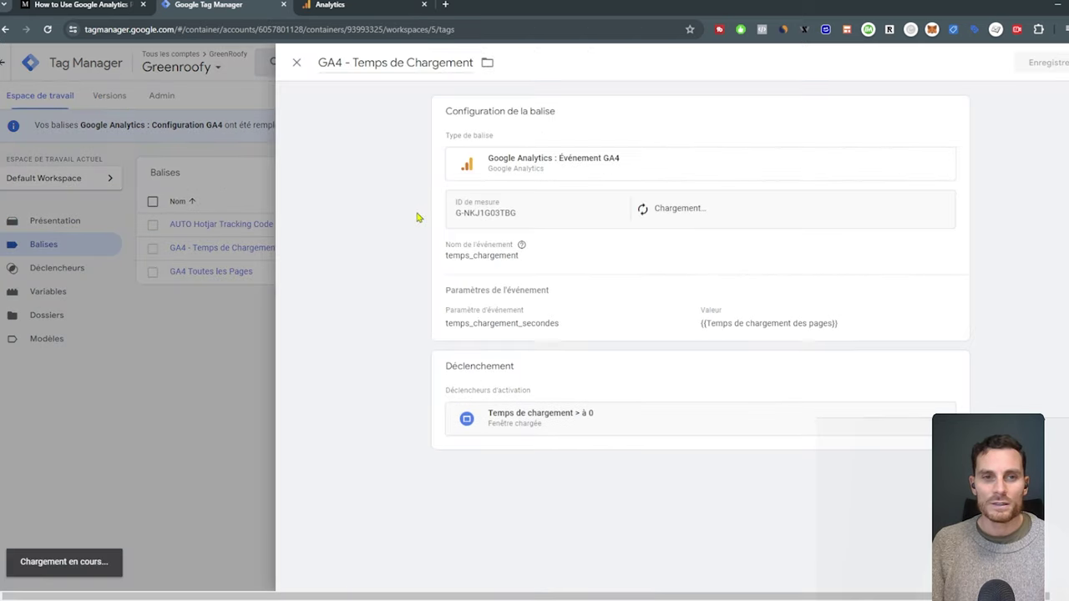
{"action": "left_click", "coordinate": [568, 329]}
{"action": "double_click", "coordinate": [560, 314]}
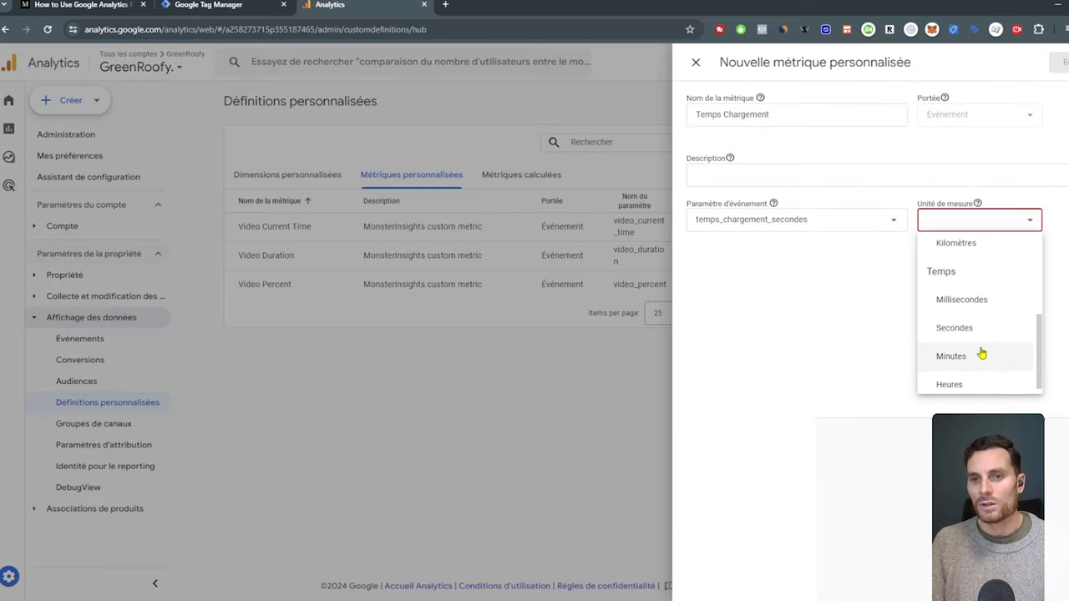
Set the custom metric's unit of measurement to Secondes and save the metric
{"action": "left_click", "coordinate": [980, 328]}
{"action": "left_click", "coordinate": [1058, 62]}
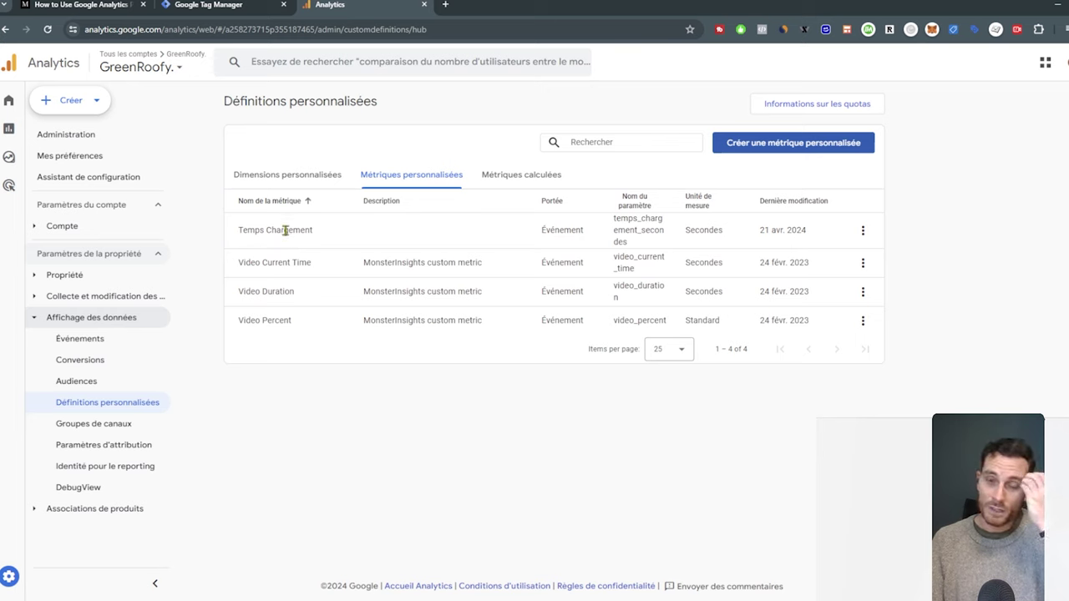
{"action": "key", "text": "ctrl+shift+Page_Up"}
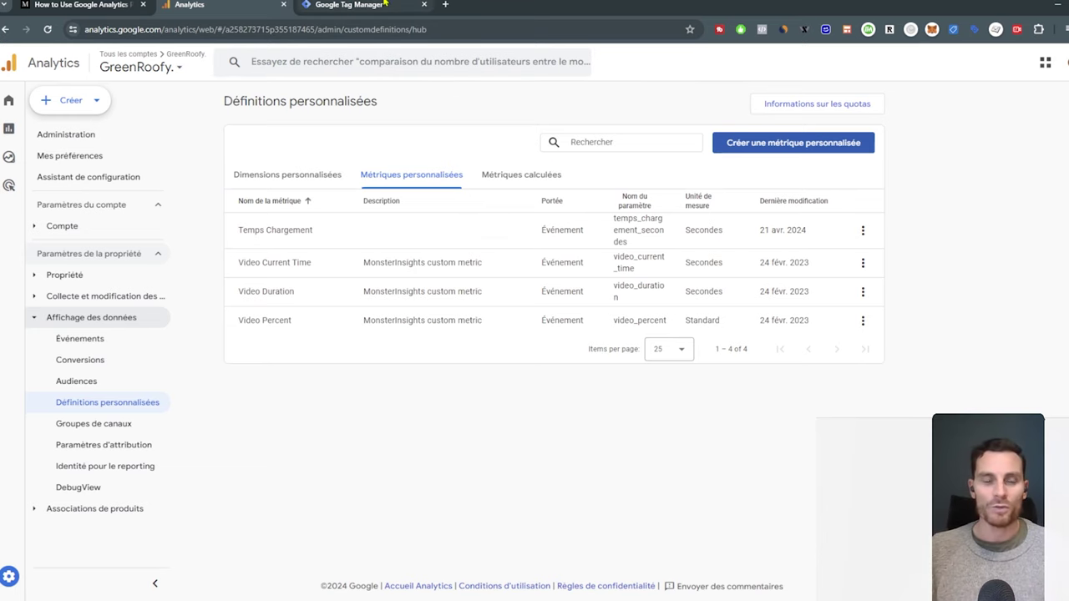
{"action": "left_click", "coordinate": [386, 4]}
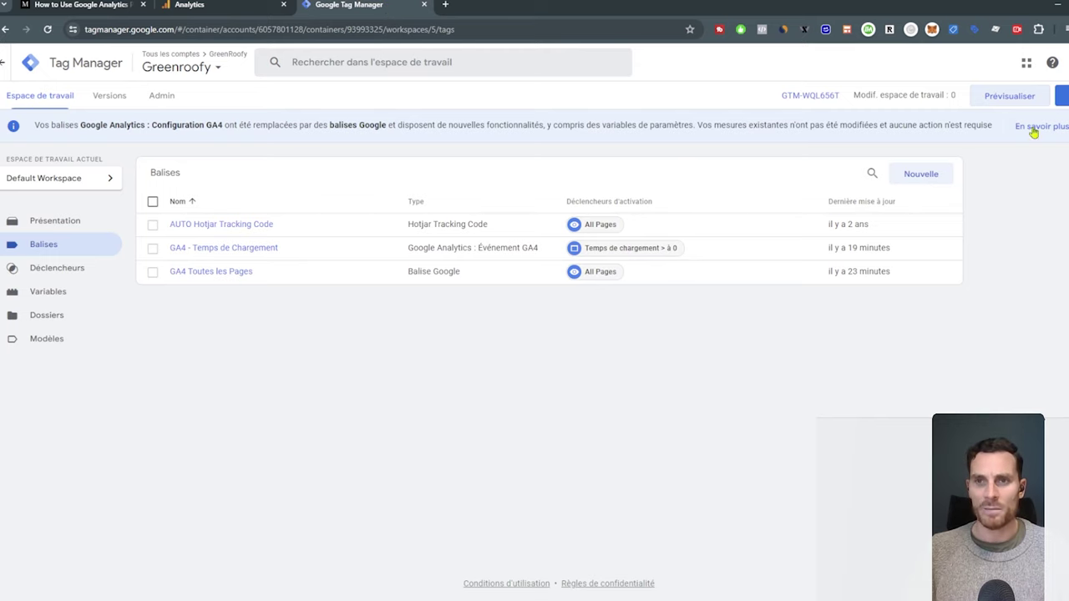
{"action": "left_click", "coordinate": [1011, 96]}
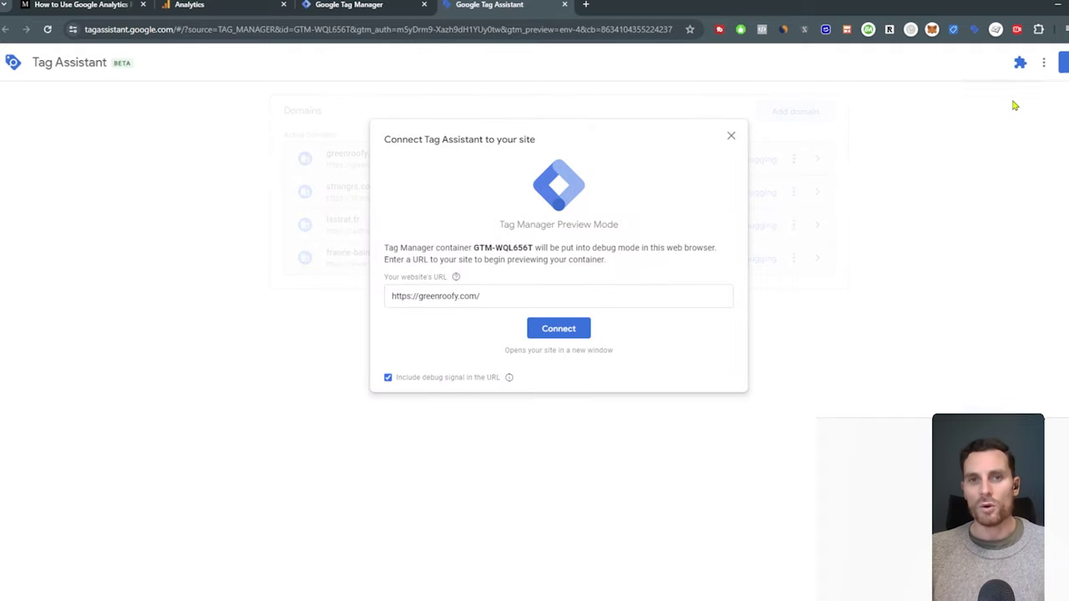
{"action": "left_click", "coordinate": [552, 330]}
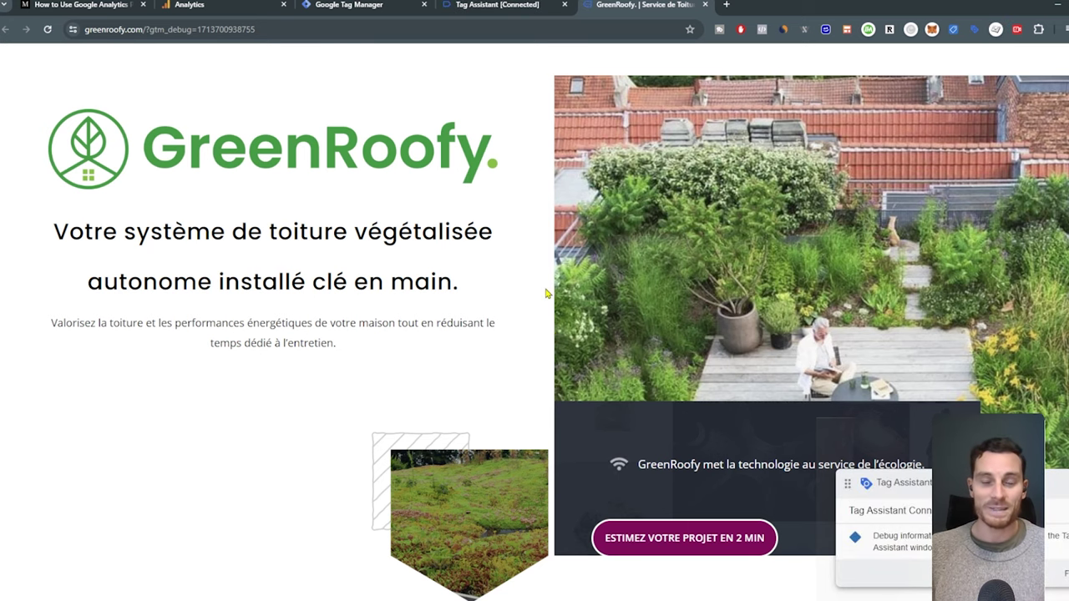
{"action": "left_click", "coordinate": [975, 34]}
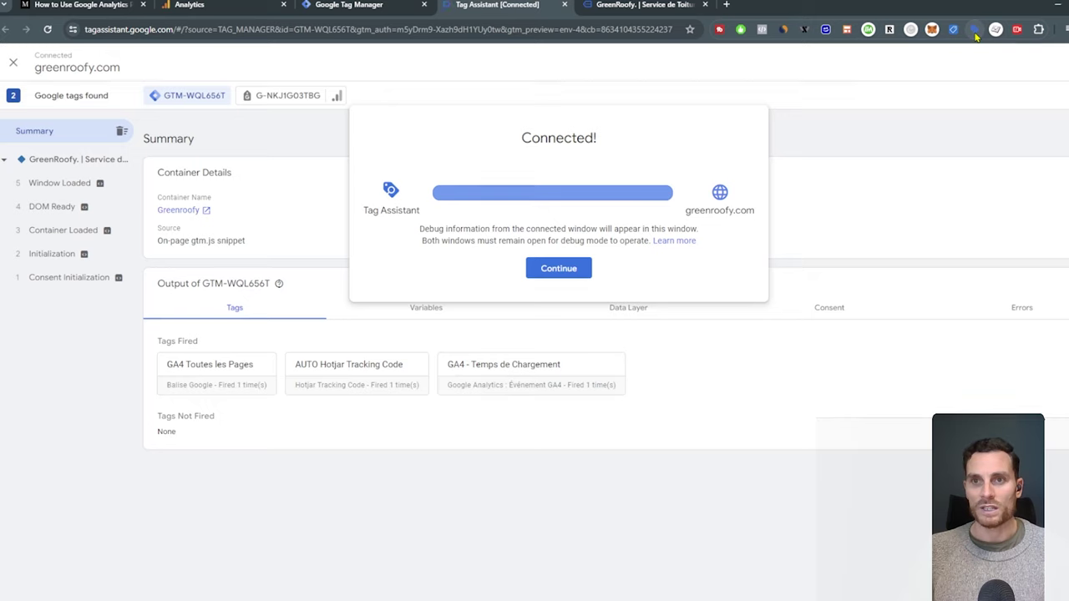
{"action": "left_click", "coordinate": [559, 271]}
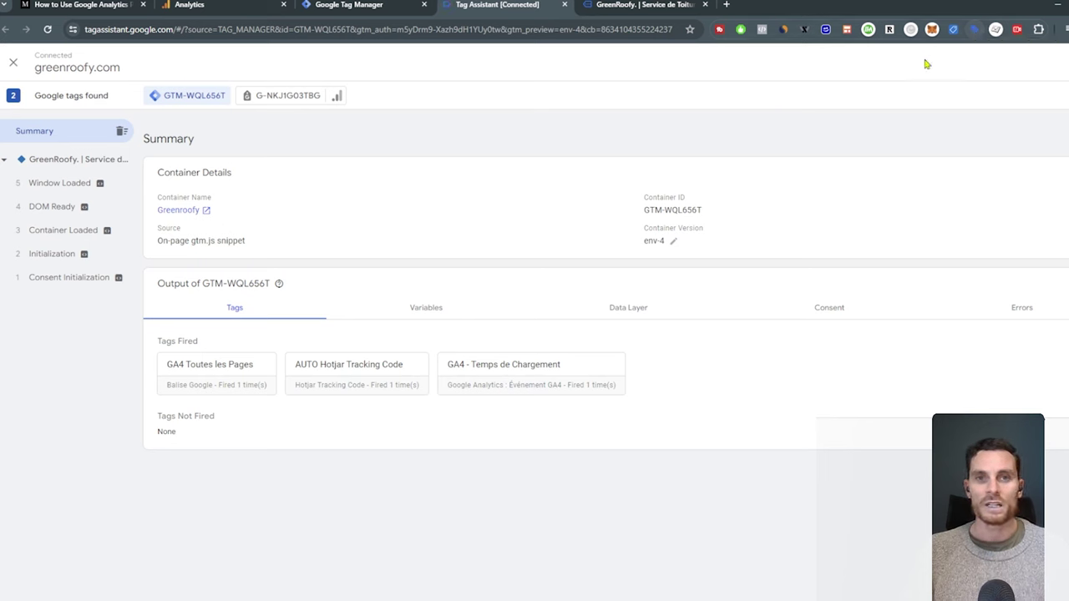
Examine the full details of the "GA4 - Temps de Chargement" tag under the Window Loaded event in Tag Assistant
{"action": "left_click", "coordinate": [644, 4]}
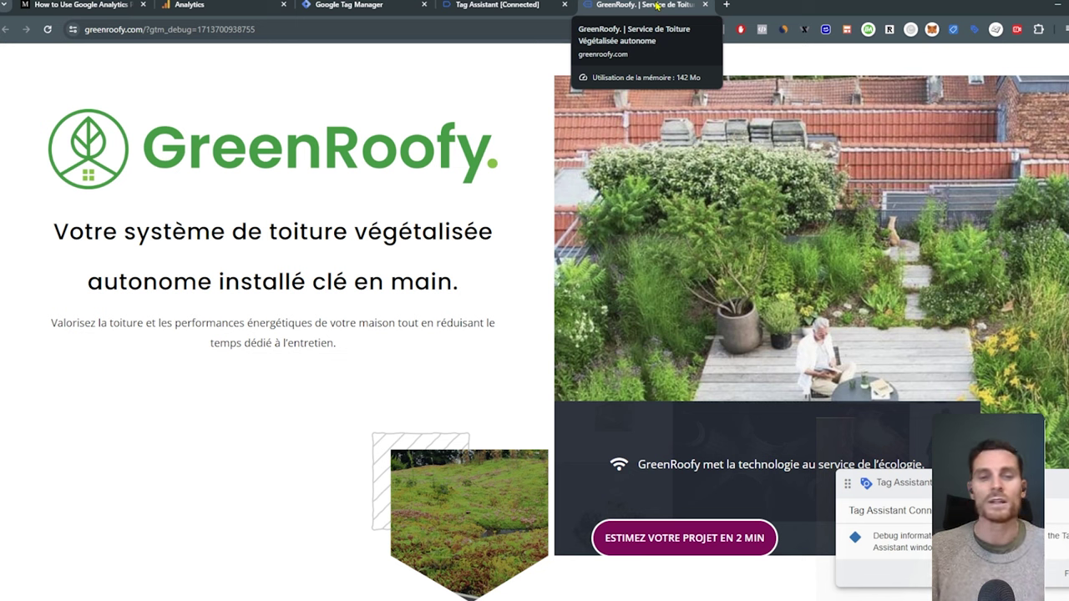
{"action": "left_click", "coordinate": [542, 6]}
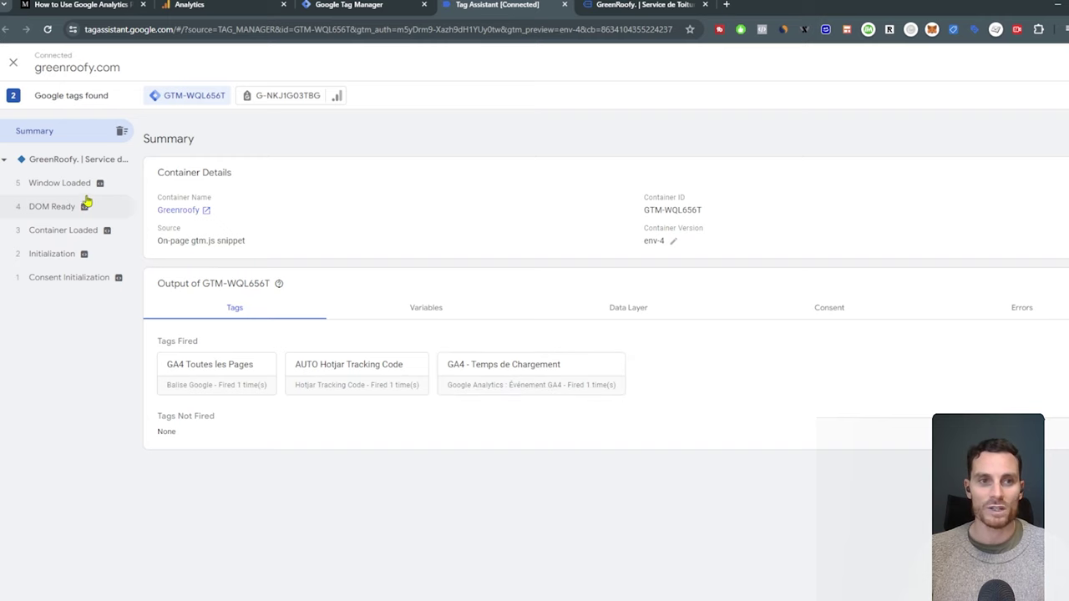
{"action": "left_click", "coordinate": [60, 182]}
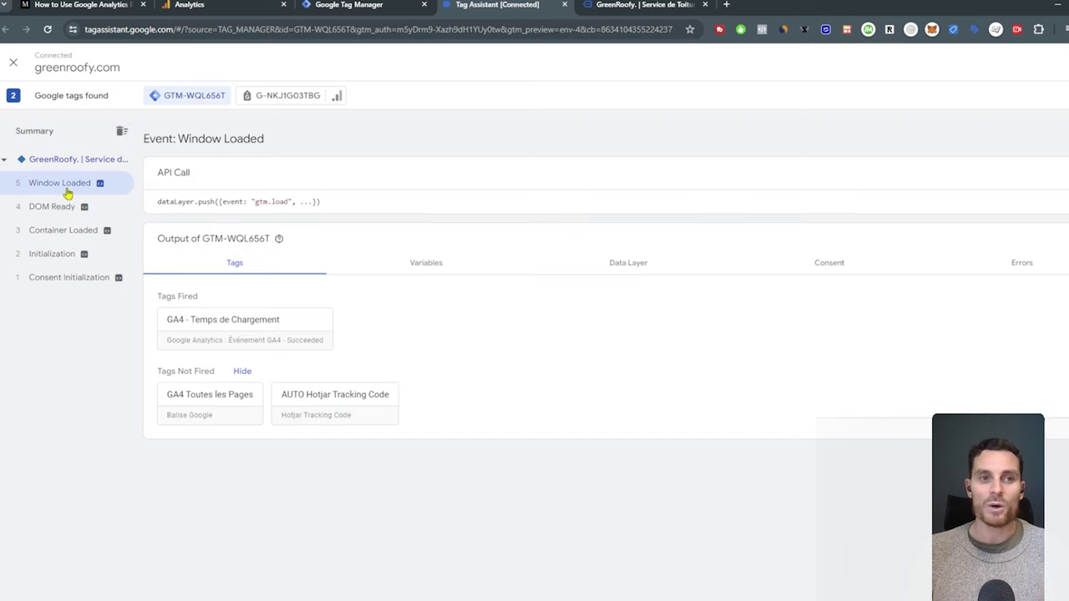
{"action": "left_click", "coordinate": [263, 329]}
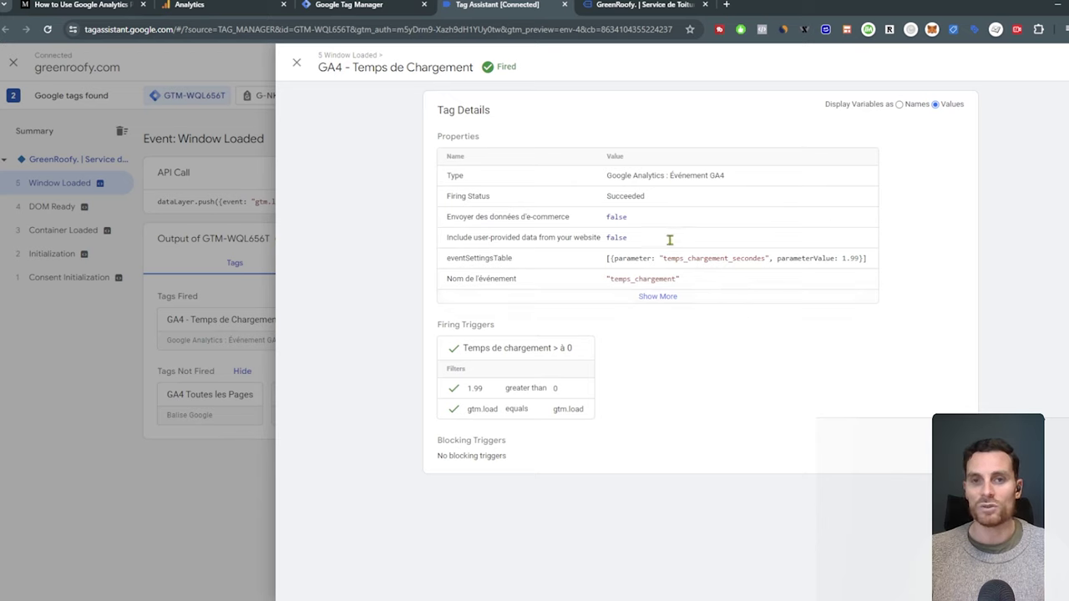
{"action": "left_click", "coordinate": [659, 297]}
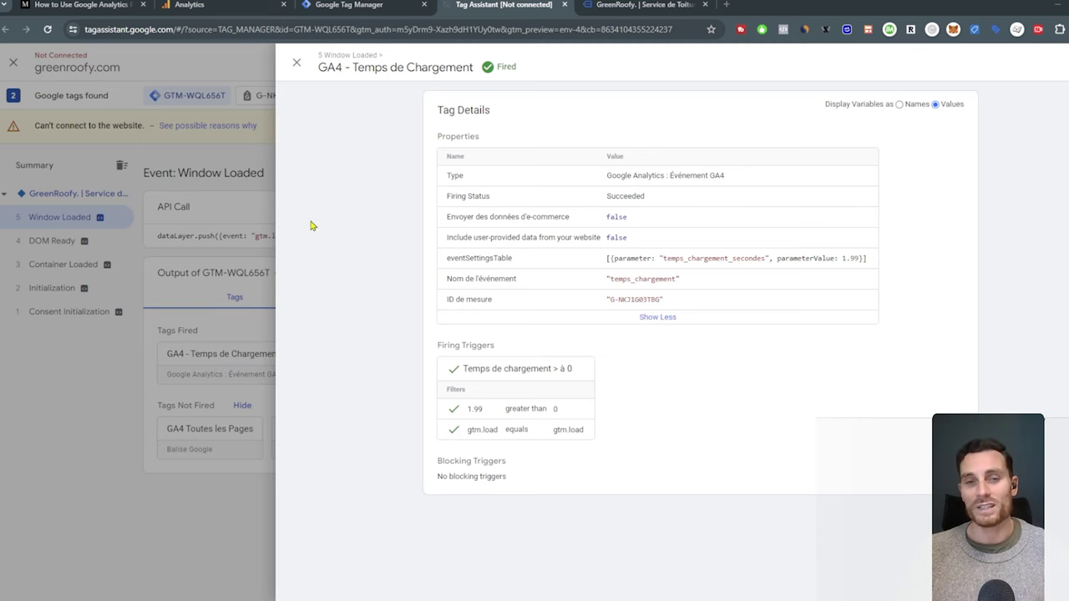
Switch back to Google Analytics and create a blank exploration
{"action": "left_click", "coordinate": [228, 3]}
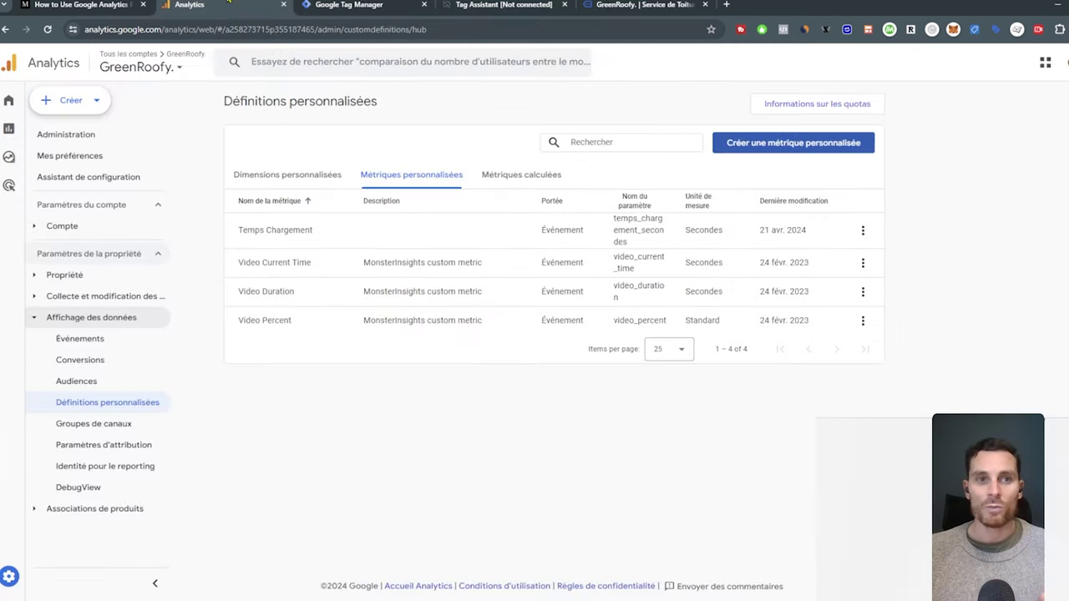
{"action": "left_click", "coordinate": [17, 167]}
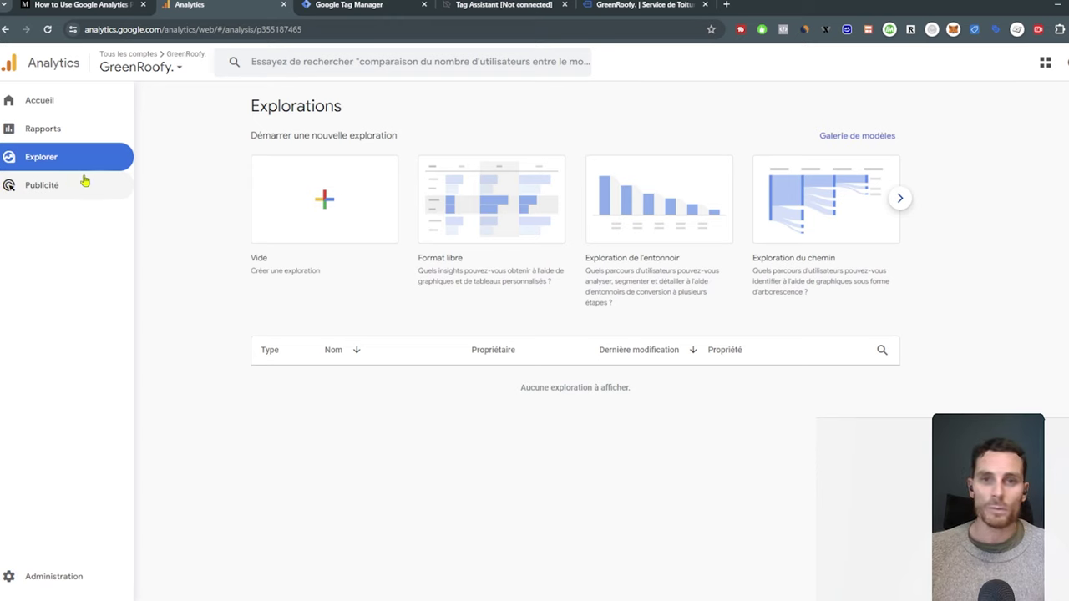
{"action": "left_click", "coordinate": [326, 202]}
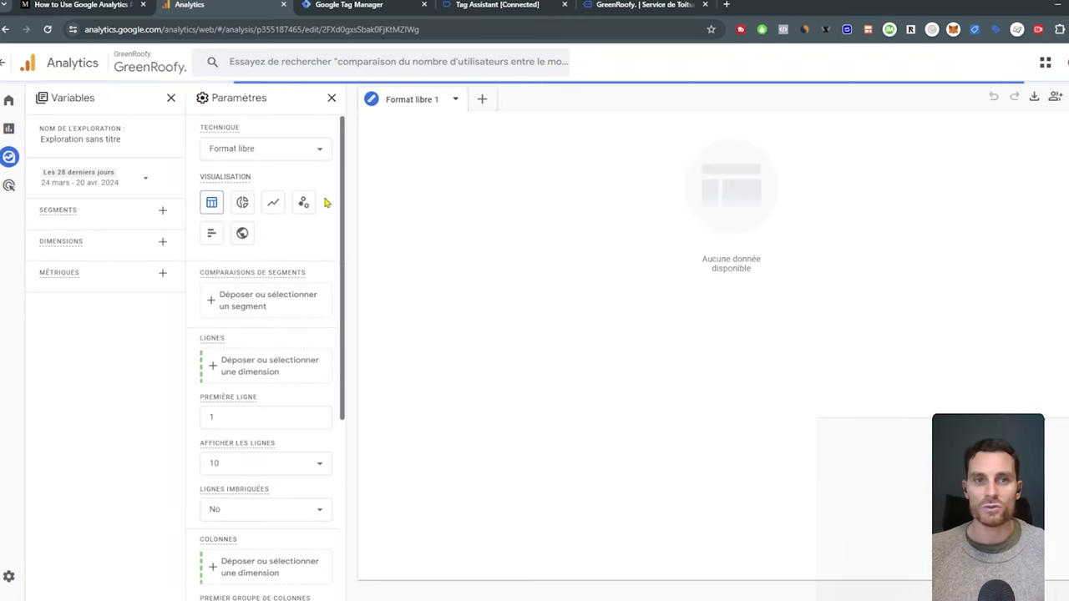
Find page dimensions and import "Titre de la page et classe de l'écran" into the exploration
{"action": "left_click", "coordinate": [162, 241]}
{"action": "left_click", "coordinate": [631, 63]}
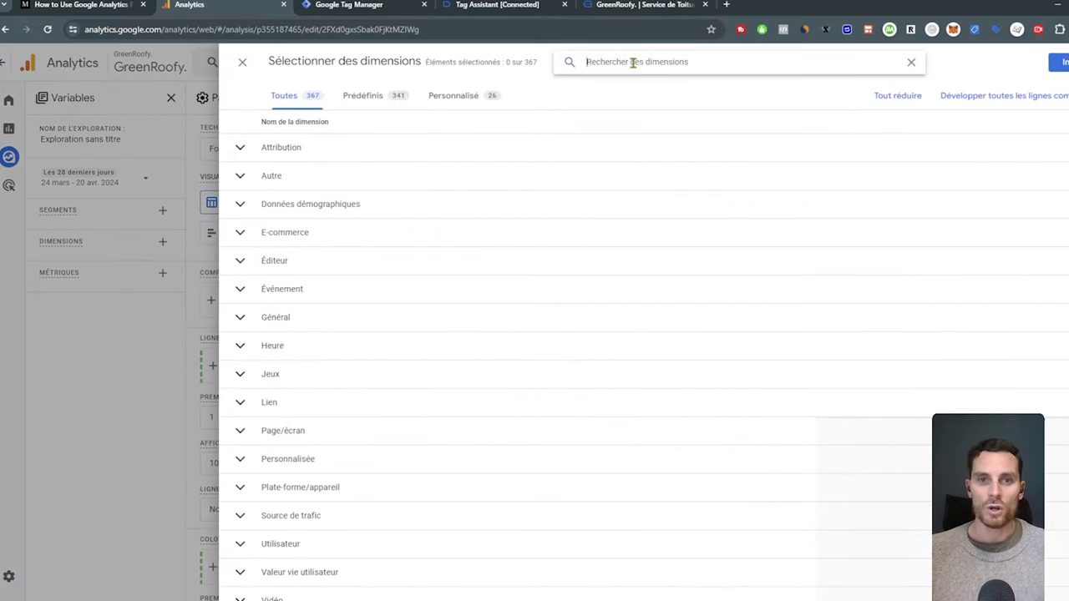
{"action": "type", "text": "page"}
{"action": "left_click", "coordinate": [339, 383]}
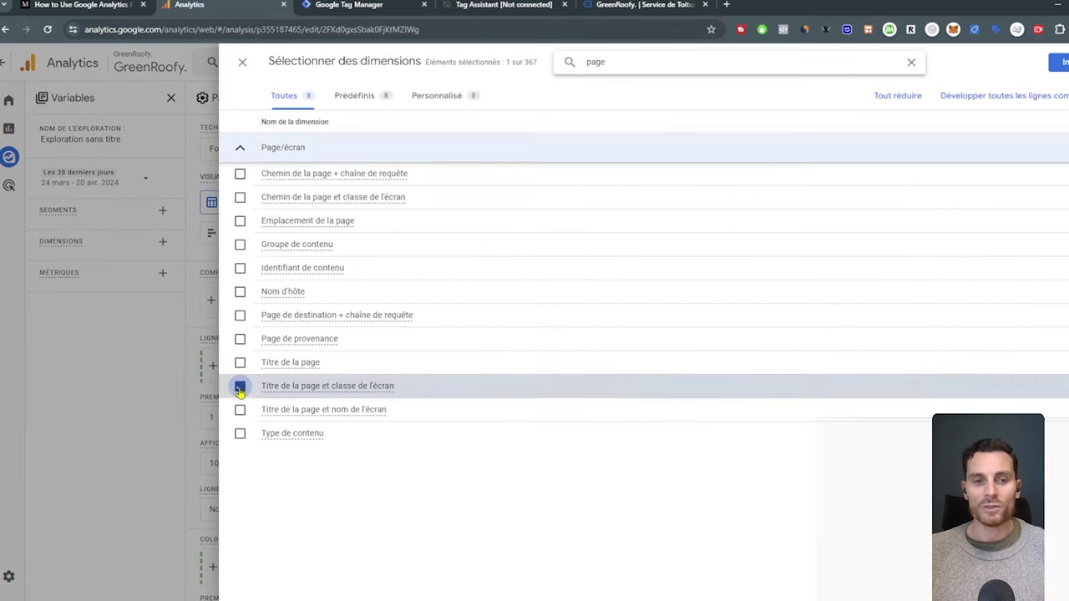
{"action": "left_click", "coordinate": [1059, 64]}
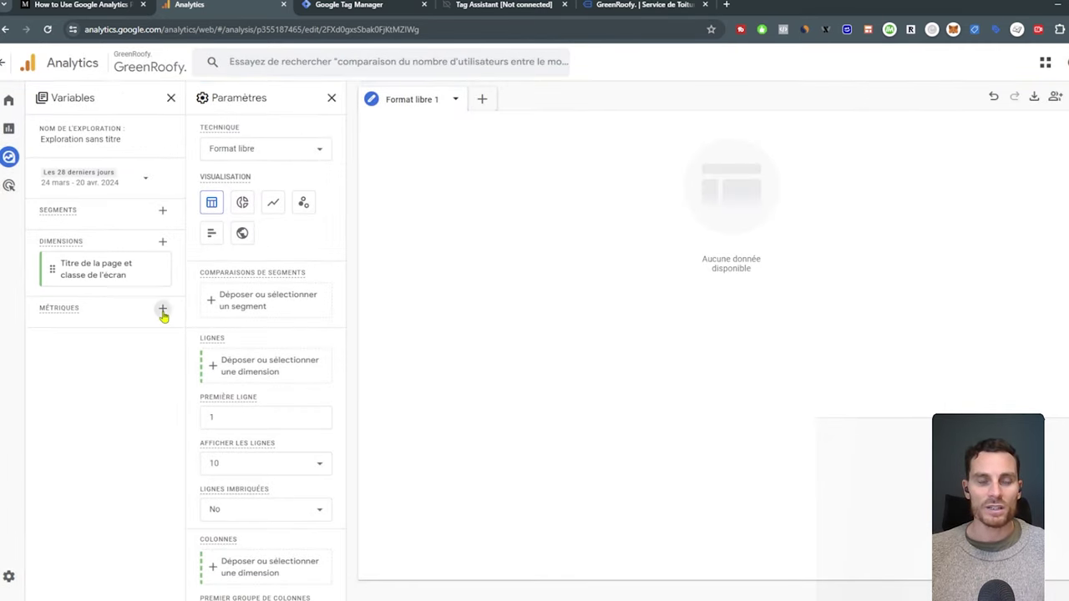
Import the Sessions metric and the custom Temps Chargement metric into the exploration
{"action": "left_click", "coordinate": [163, 309]}
{"action": "left_click", "coordinate": [630, 66]}
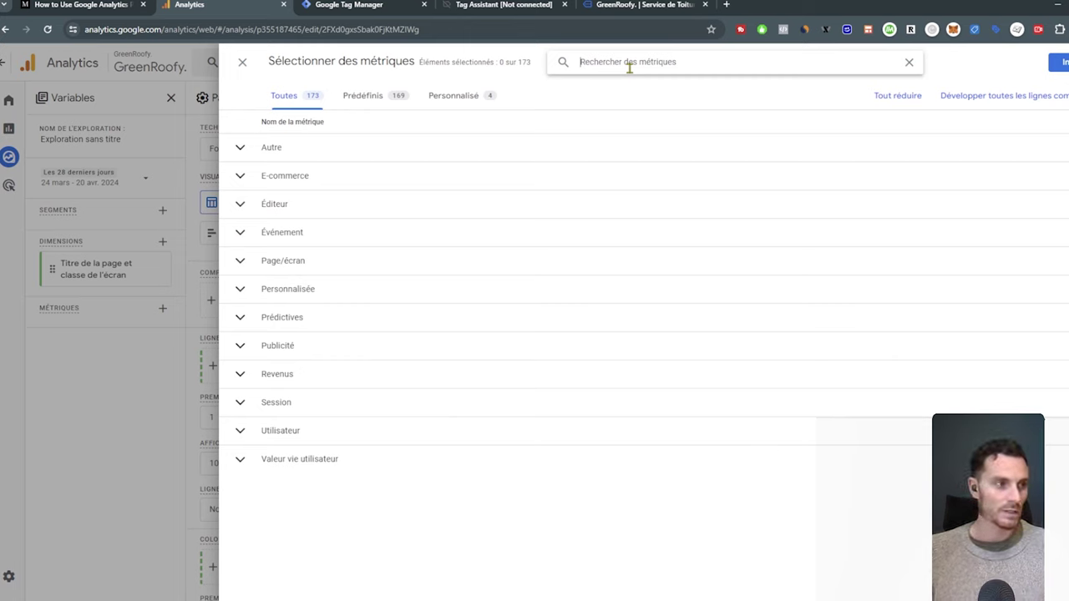
{"action": "left_click", "coordinate": [239, 402]}
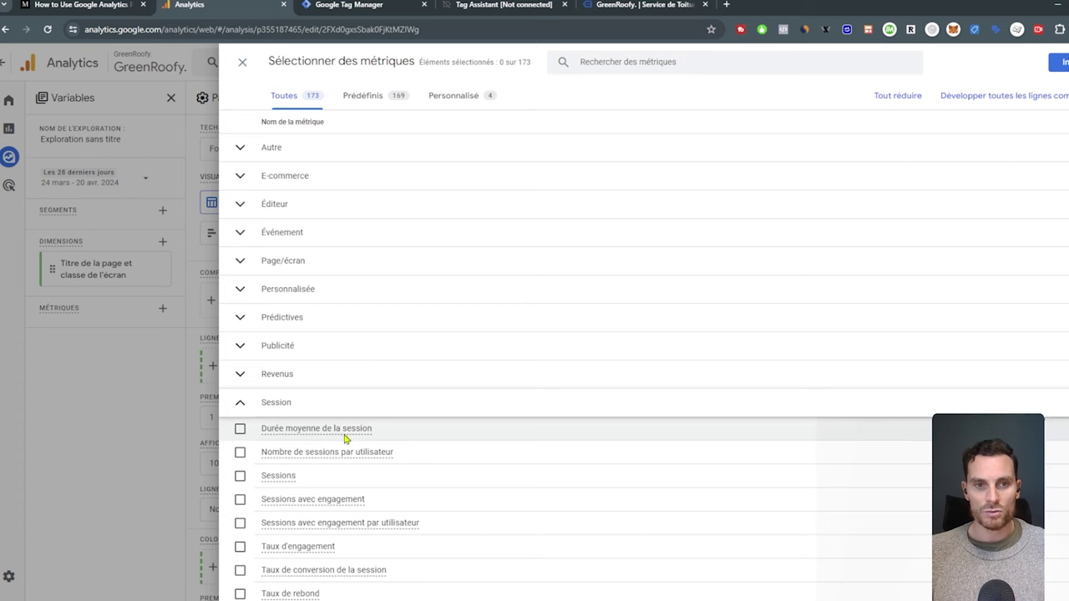
{"action": "scroll", "coordinate": [346, 440], "scroll_direction": "down", "scroll_amount": 1}
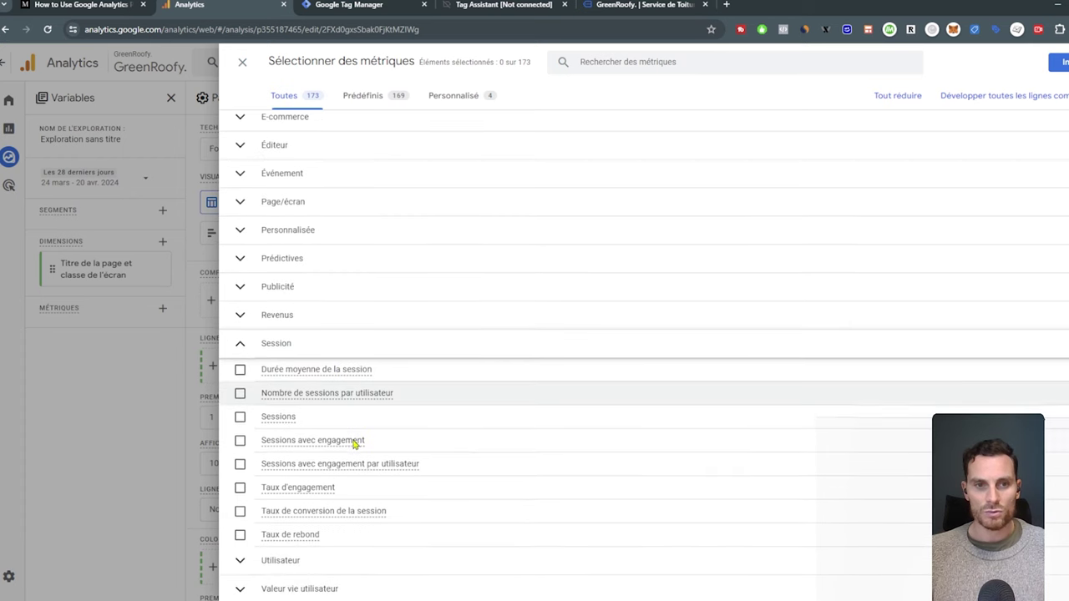
{"action": "left_click", "coordinate": [239, 415]}
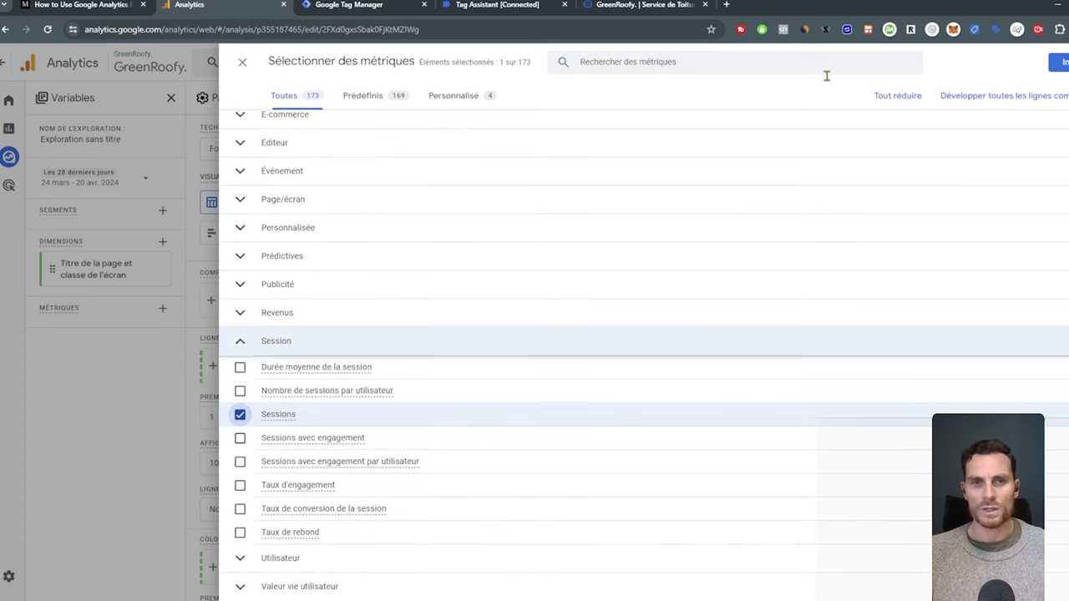
{"action": "left_click", "coordinate": [654, 65]}
{"action": "type", "text": "temps"}
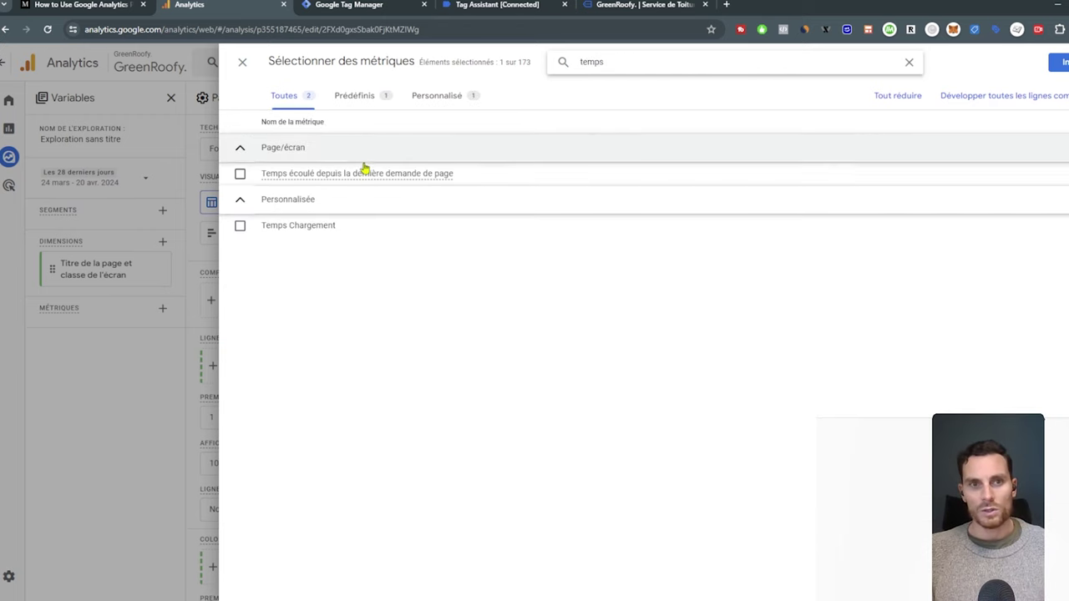
{"action": "left_click", "coordinate": [239, 226]}
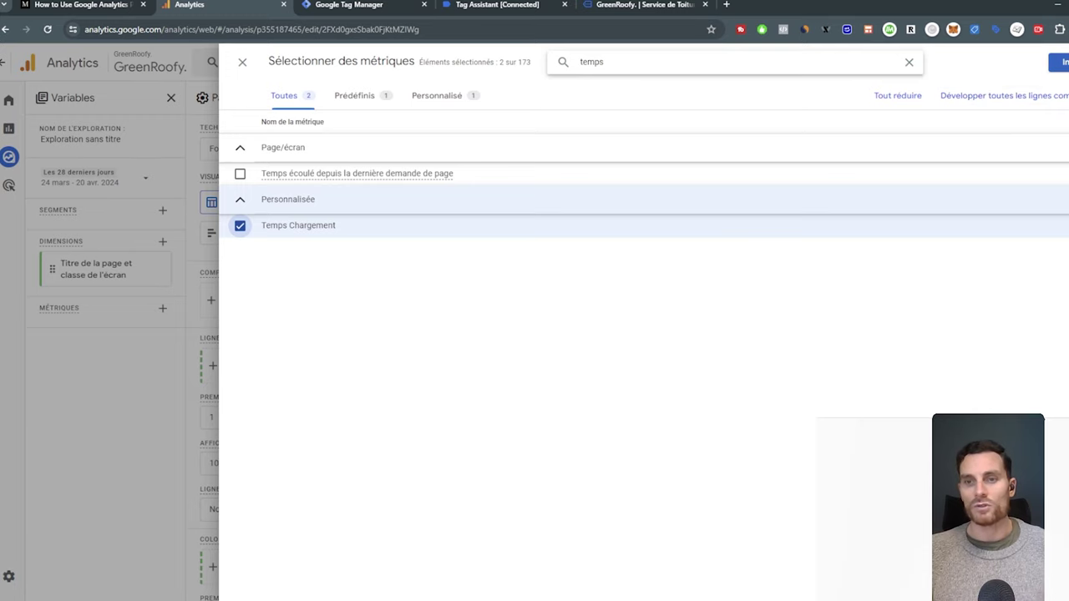
{"action": "left_click", "coordinate": [1059, 62]}
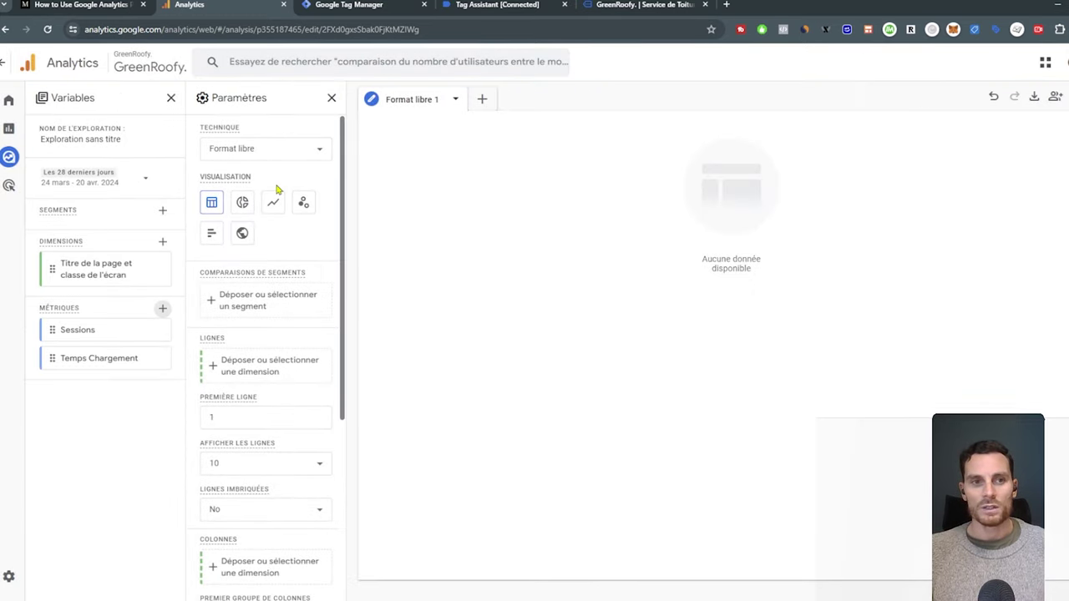
Use the page title dimension as the table's columns, with Sessions and Temps Chargement as its values
{"action": "double_click", "coordinate": [67, 269]}
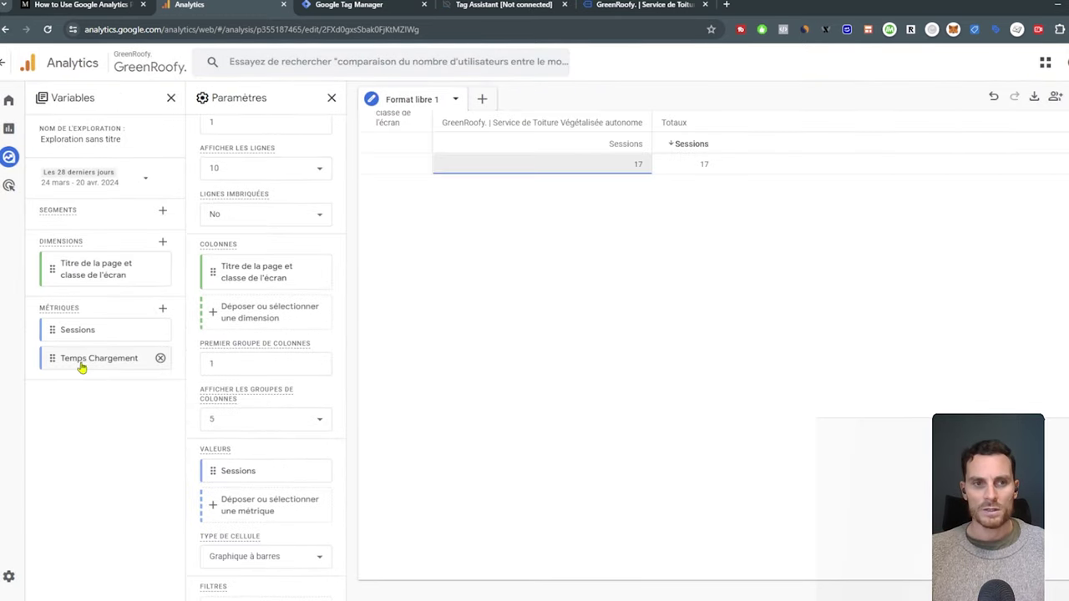
{"action": "left_click_drag", "start_coordinate": [77, 361], "coordinate": [229, 523]}
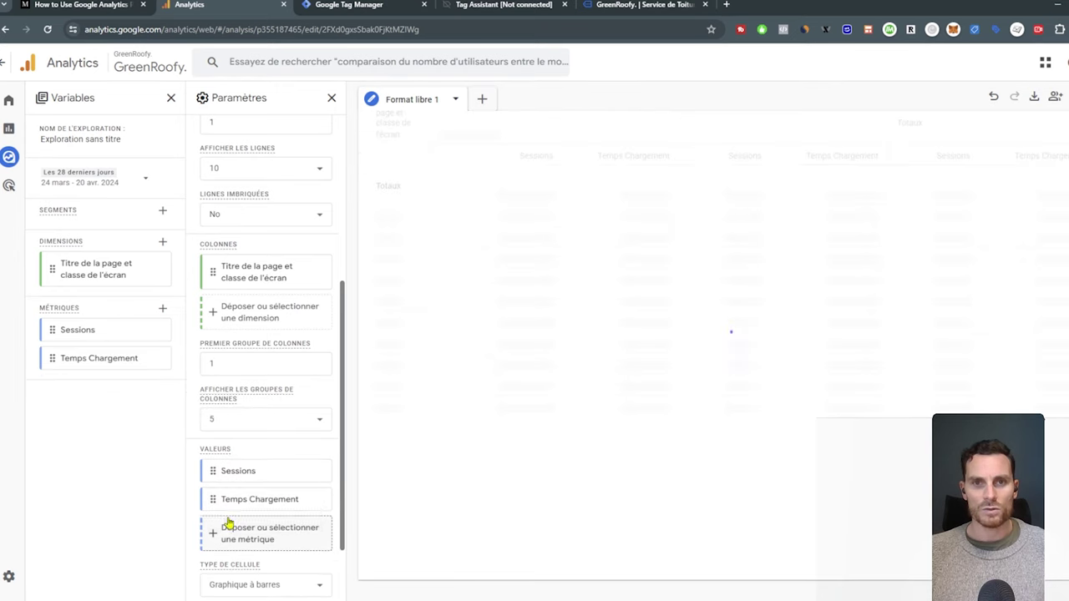
Remove "Titre de la page et classe de l'écran" from the table's columns and use it as the rows instead
{"action": "left_click", "coordinate": [321, 271]}
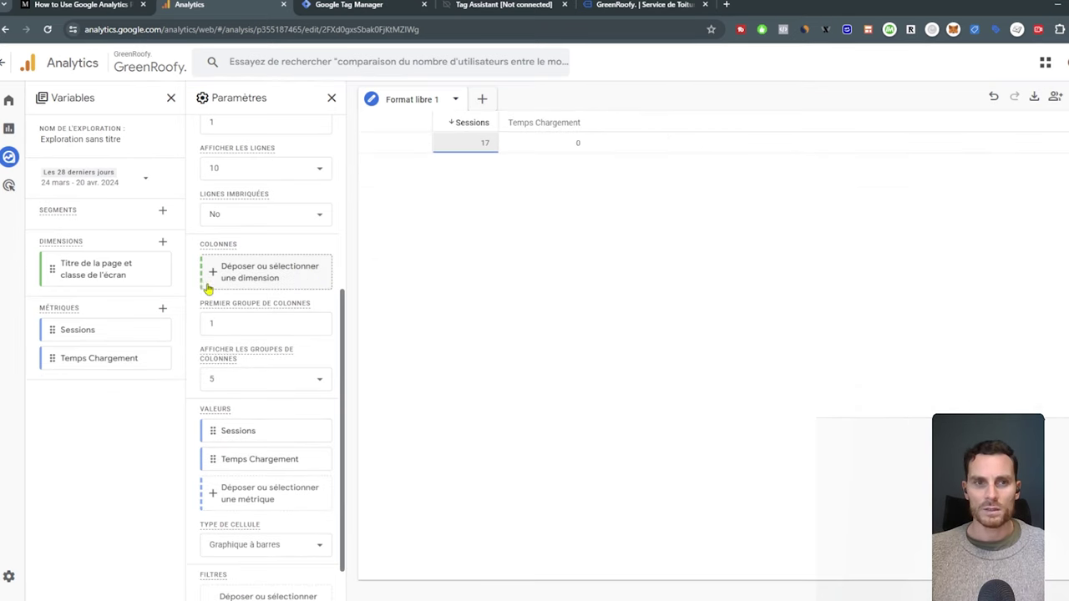
{"action": "left_click", "coordinate": [94, 275]}
{"action": "mouse_move", "coordinate": [94, 276]}
{"action": "left_mouse_down"}
{"action": "mouse_move", "coordinate": [230, 266]}
{"action": "mouse_move", "coordinate": [276, 199]}
{"action": "mouse_move", "coordinate": [262, 119]}
{"action": "mouse_move", "coordinate": [276, 86]}
{"action": "mouse_move", "coordinate": [141, 282]}
{"action": "mouse_move", "coordinate": [100, 284]}
{"action": "left_mouse_up"}
{"action": "scroll", "coordinate": [266, 267], "scroll_direction": "up", "scroll_amount": 2}
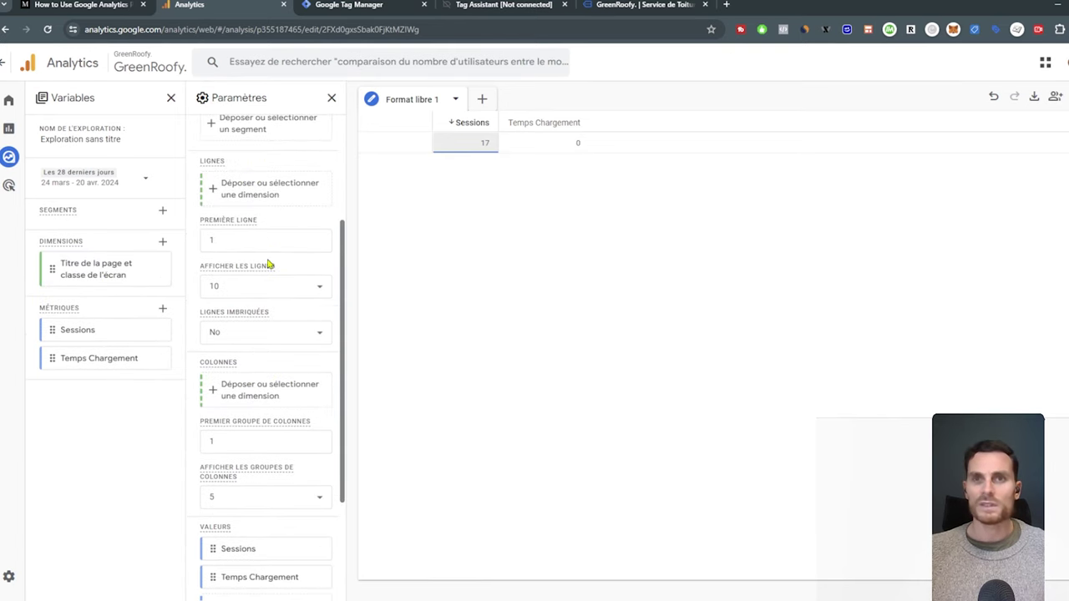
{"action": "scroll", "coordinate": [286, 289], "scroll_direction": "up", "scroll_amount": 3}
{"action": "scroll", "coordinate": [250, 267], "scroll_direction": "down", "scroll_amount": 2}
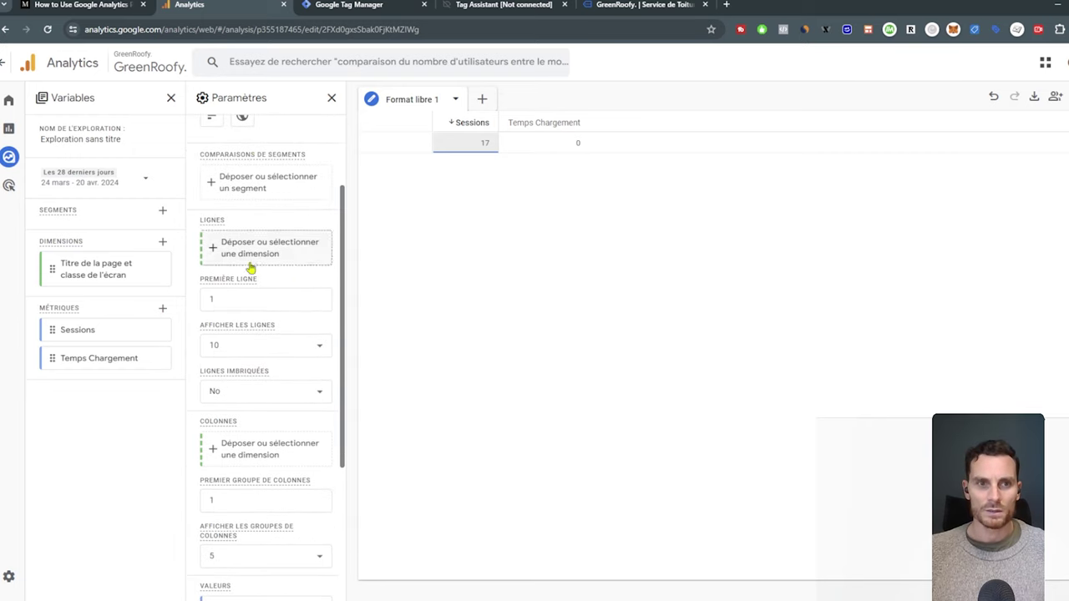
{"action": "left_click", "coordinate": [251, 251]}
{"action": "left_click", "coordinate": [317, 260]}
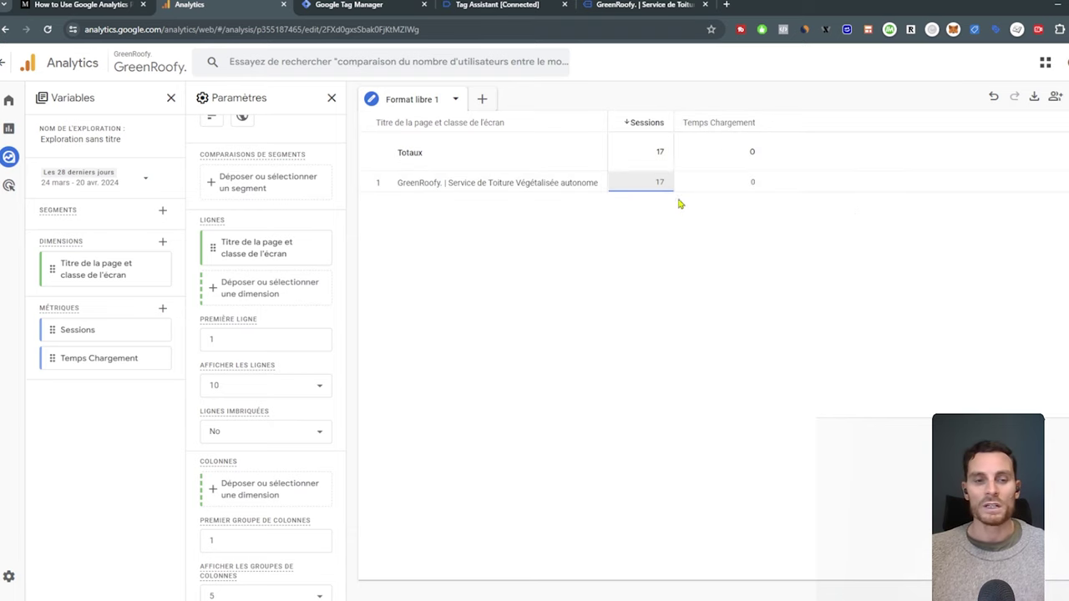
Rename the free-form table tab as "Temps de chargement de page"
{"action": "left_click", "coordinate": [456, 108]}
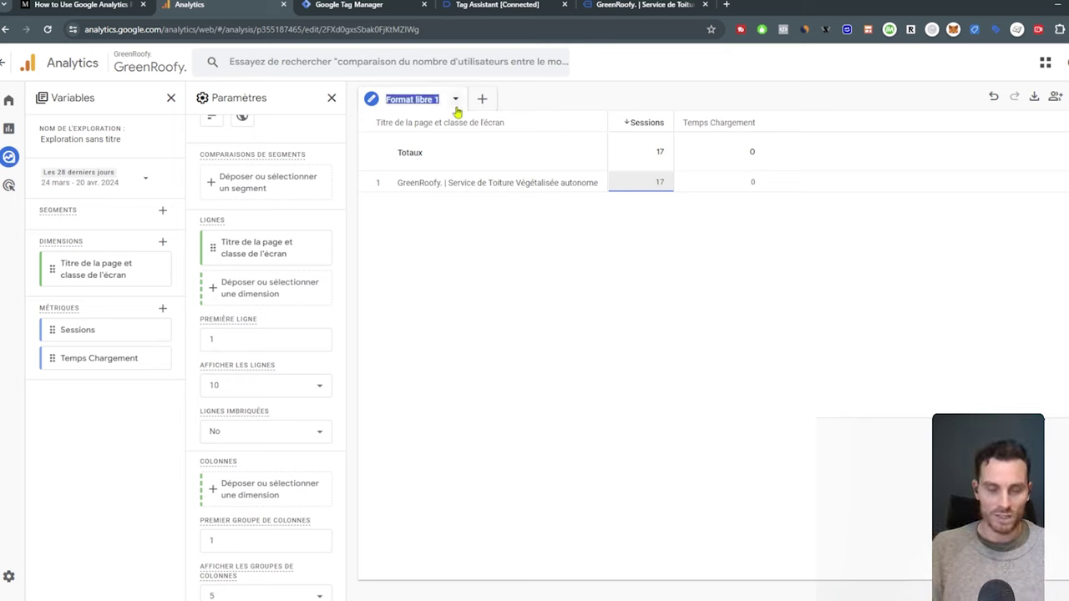
{"action": "key", "text": "BackSpace"}
{"action": "type", "text": "Temps de char"}
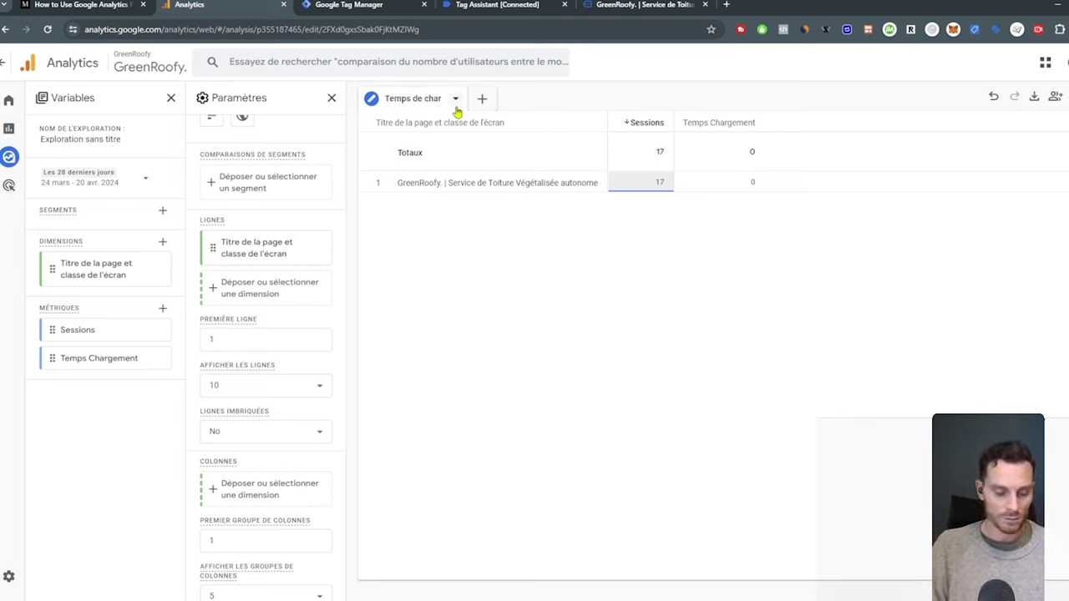
{"action": "type", "text": "gement de page"}
{"action": "key", "text": "Return"}
Name the exploration "Temps de chargement / Pages"
{"action": "left_click", "coordinate": [125, 143]}
{"action": "type", "text": "Temps de ch"}
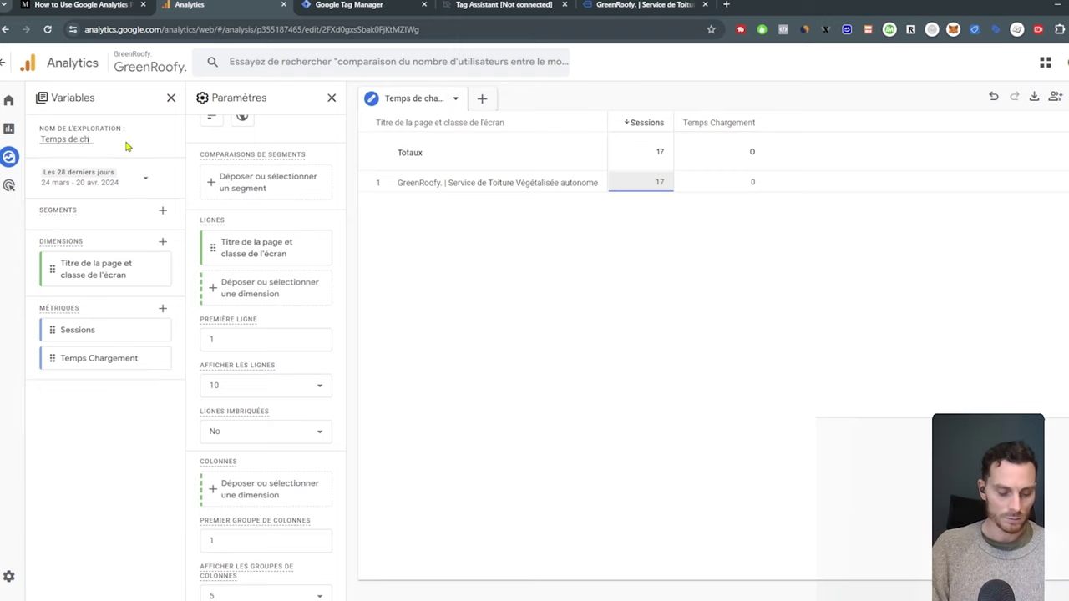
{"action": "type", "text": "argement / Pages"}
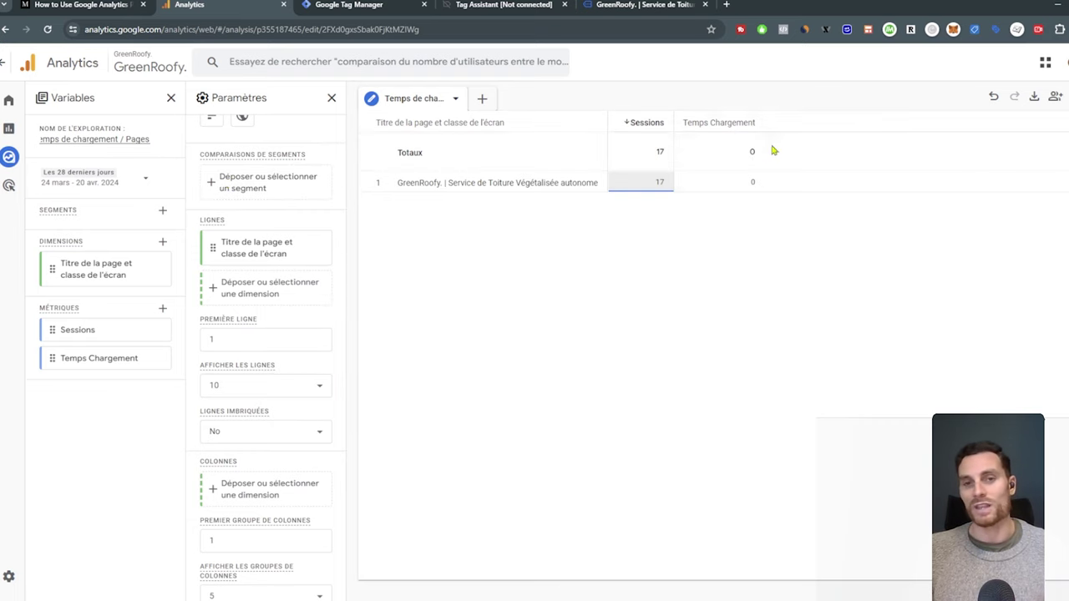
{"action": "left_click_drag", "start_coordinate": [782, 124], "coordinate": [834, 139]}
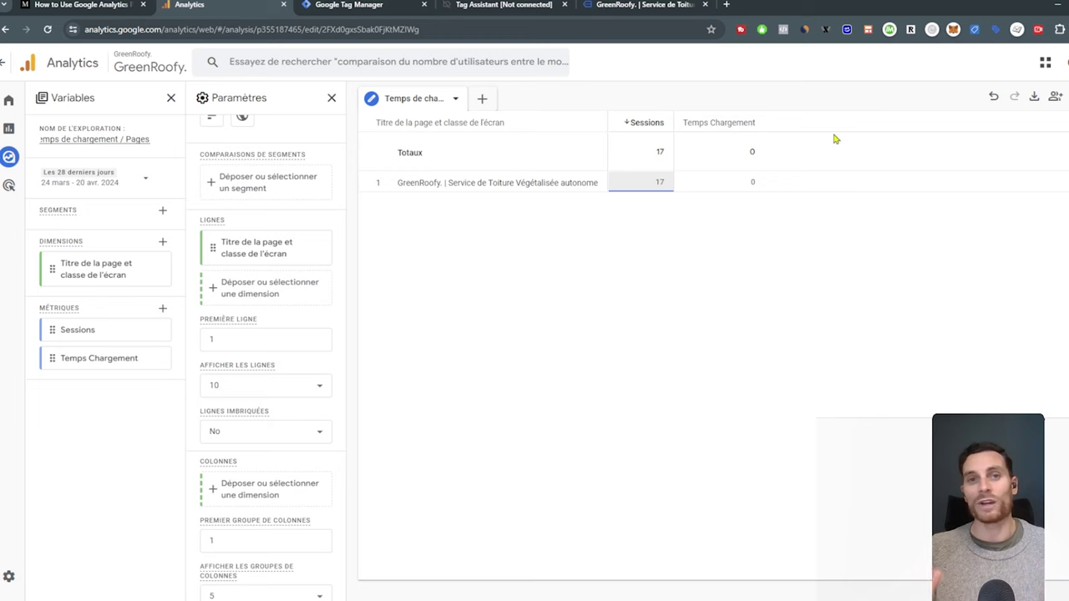